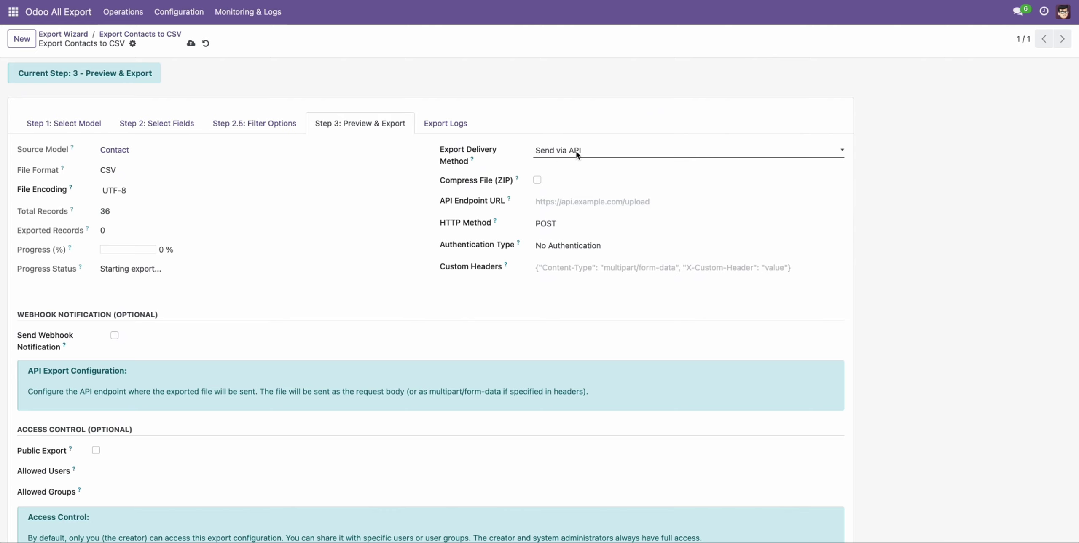
Try the Send via Email, Upload via FTP, Upload via SFTP and Export to Database delivery methods for the contacts export in turn.
left_click(577, 155)
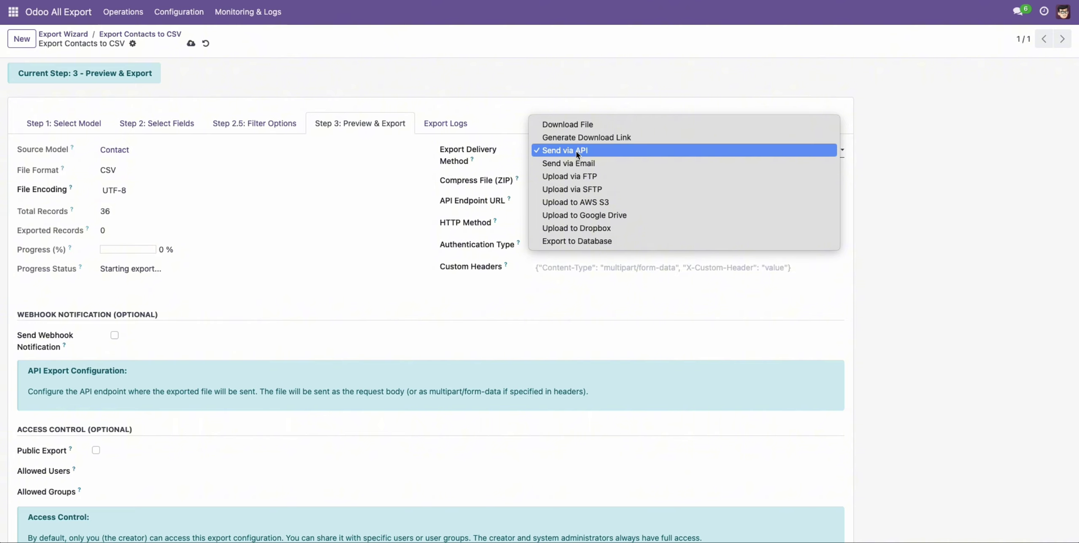
left_click(577, 163)
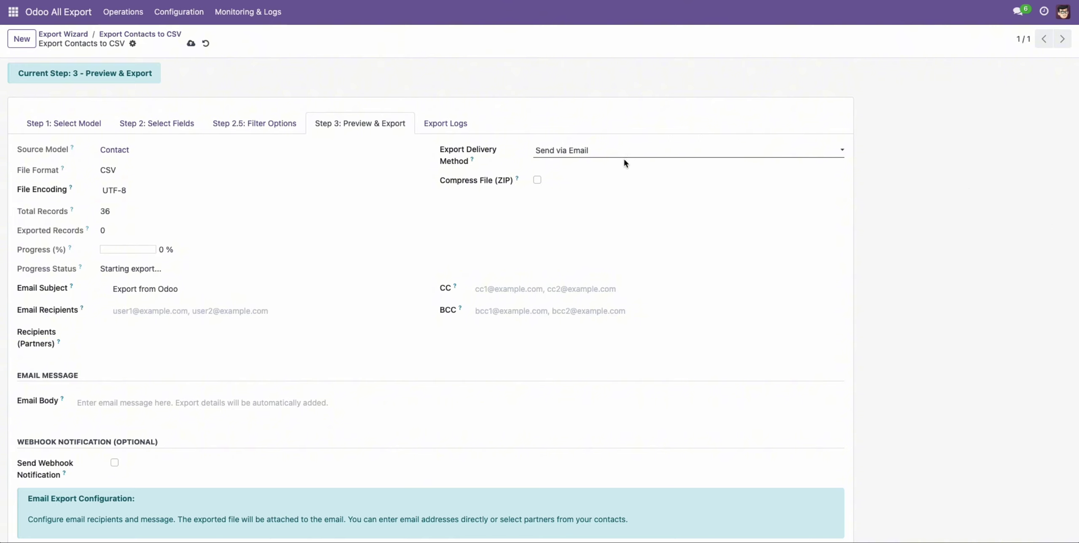
left_click(605, 152)
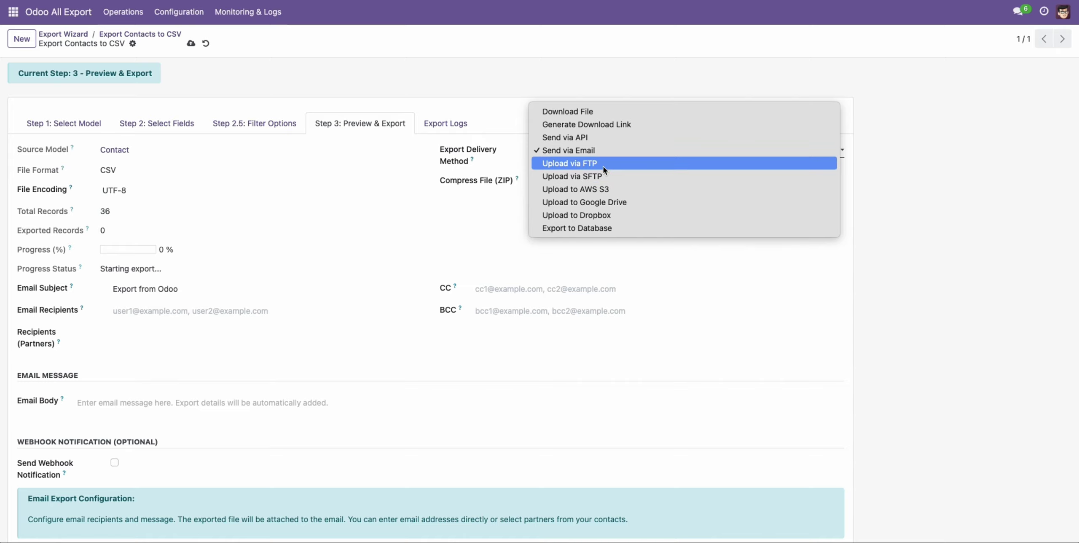
left_click(602, 164)
left_click(607, 151)
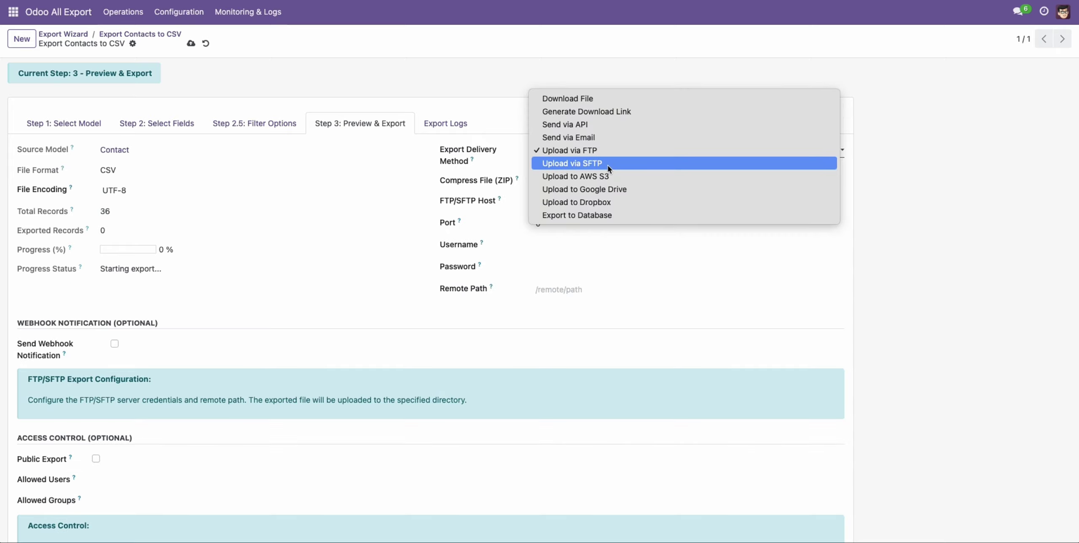
left_click(607, 164)
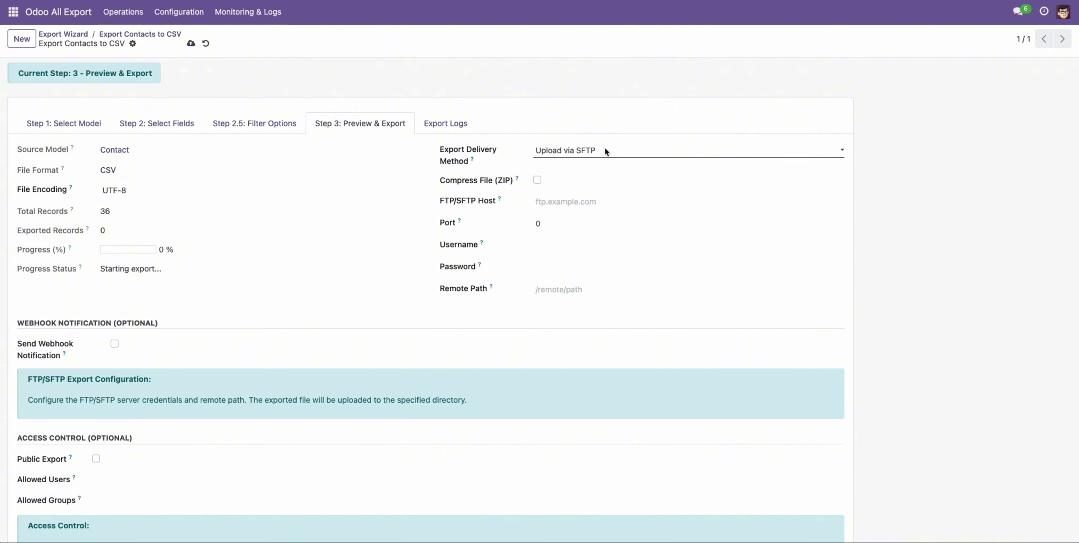
left_click(606, 152)
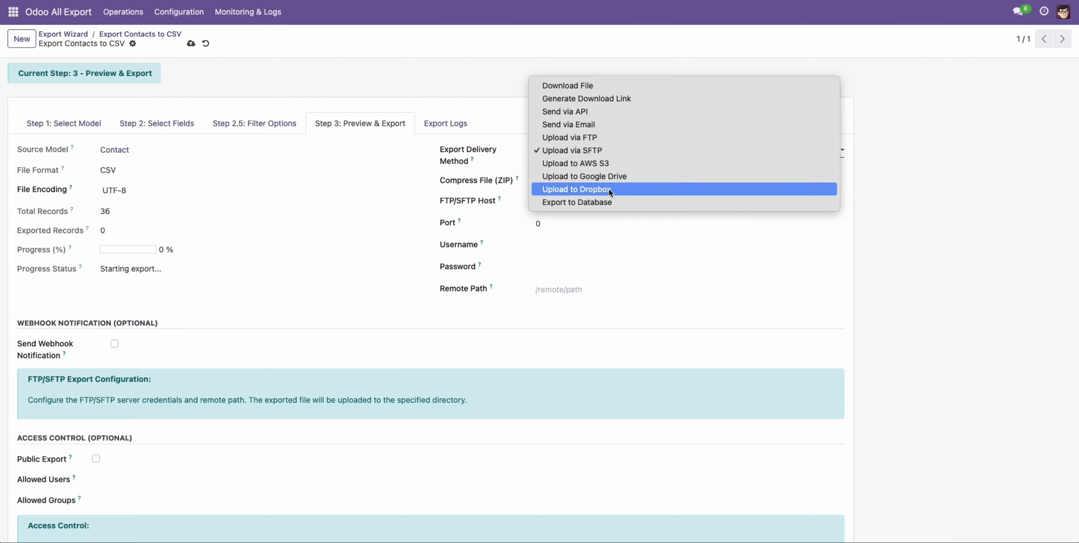
left_click(610, 201)
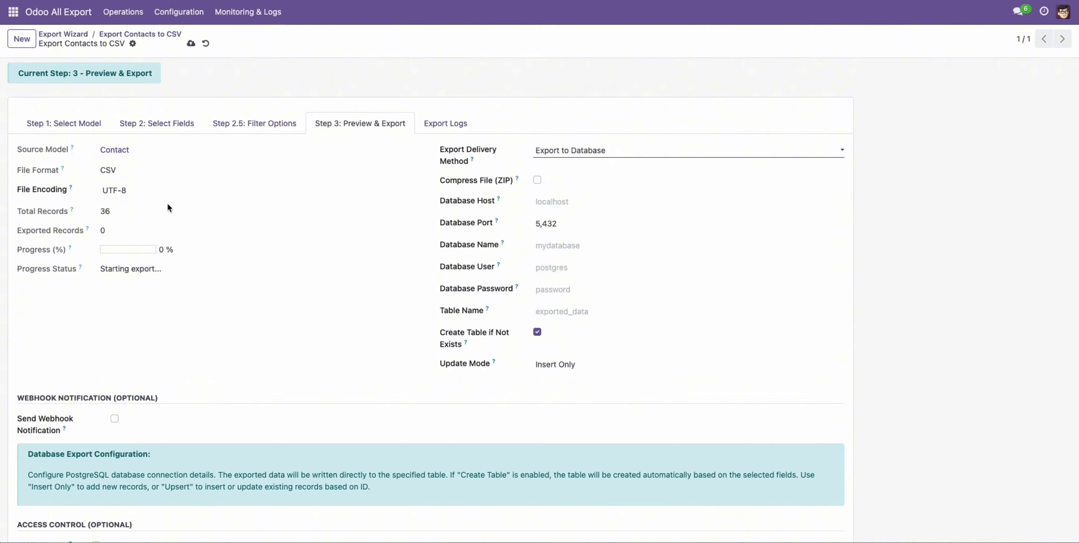
Review the available file encoding options without changing the current encoding.
left_click(146, 170)
mouse_move(62, 169)
left_click(136, 190)
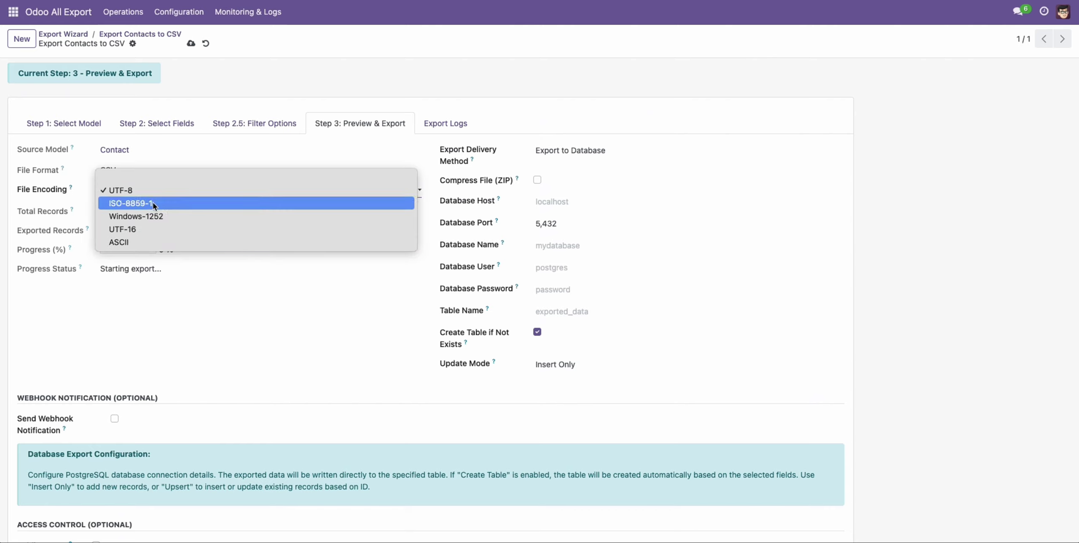
left_click(267, 310)
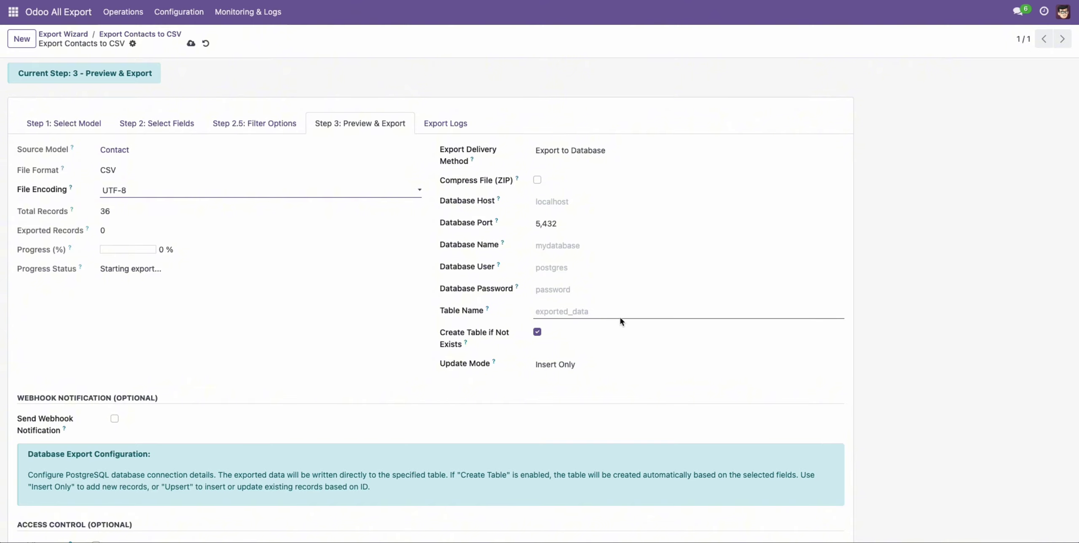
Examine the export's webhook, access control, validation and preview configuration sections.
scroll(620, 320, "down", 2)
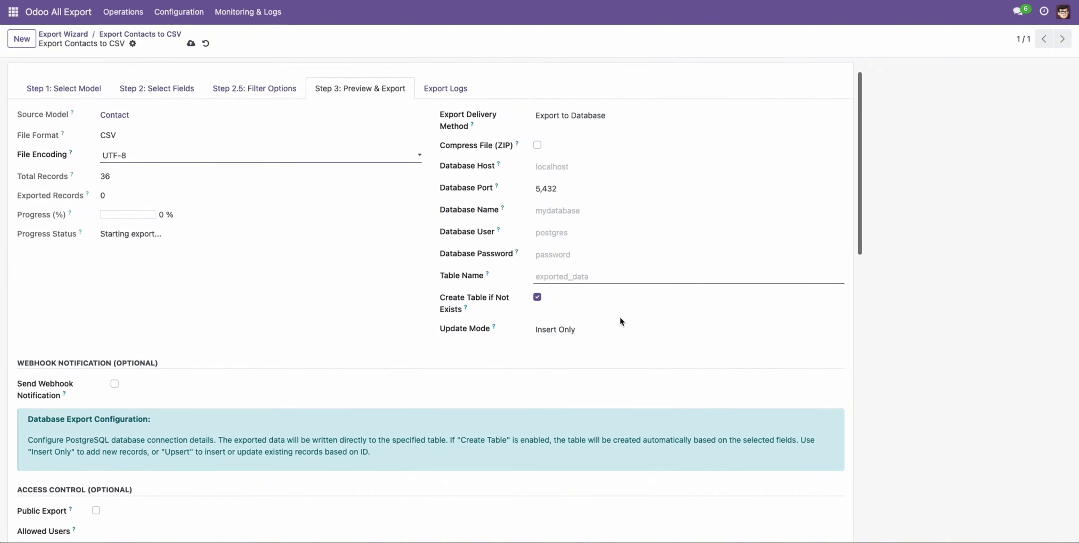
scroll(620, 320, "down", 3)
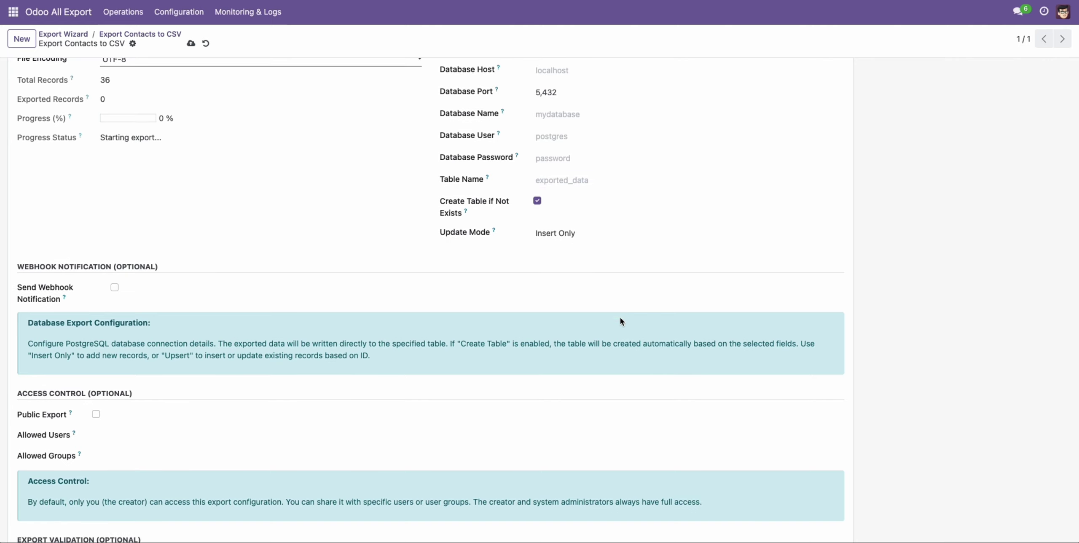
scroll(620, 321, "up", 1)
scroll(620, 321, "down", 5)
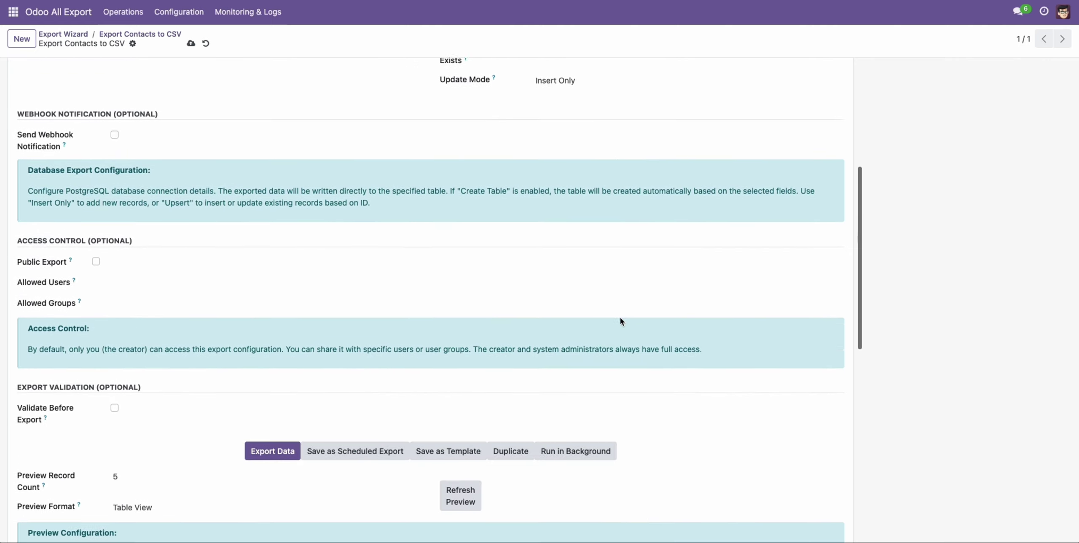
scroll(620, 322, "down", 2)
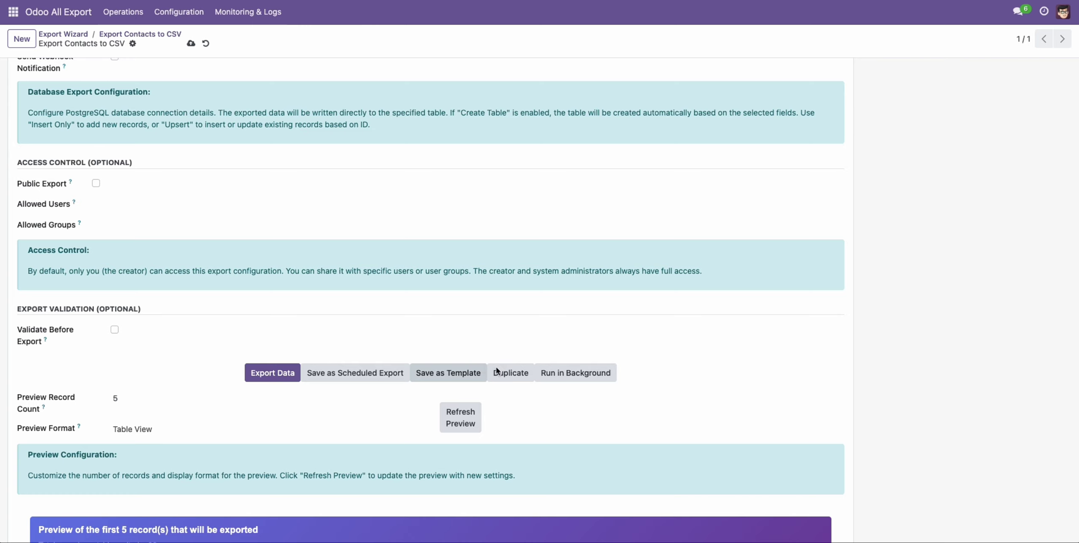
scroll(542, 283, "up", 1)
scroll(542, 282, "up", 2)
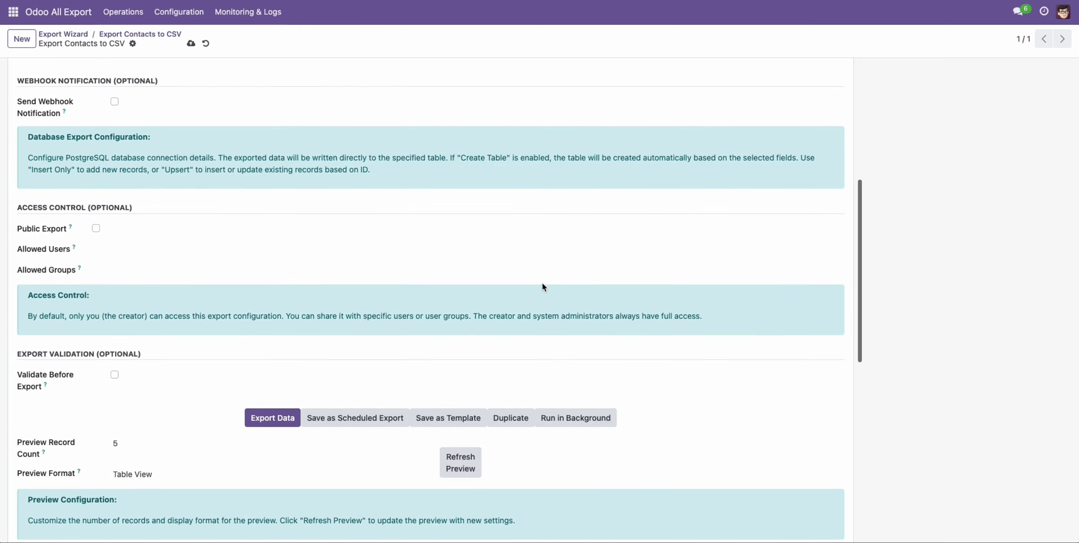
scroll(178, 261, "up", 1)
scroll(182, 267, "down", 3)
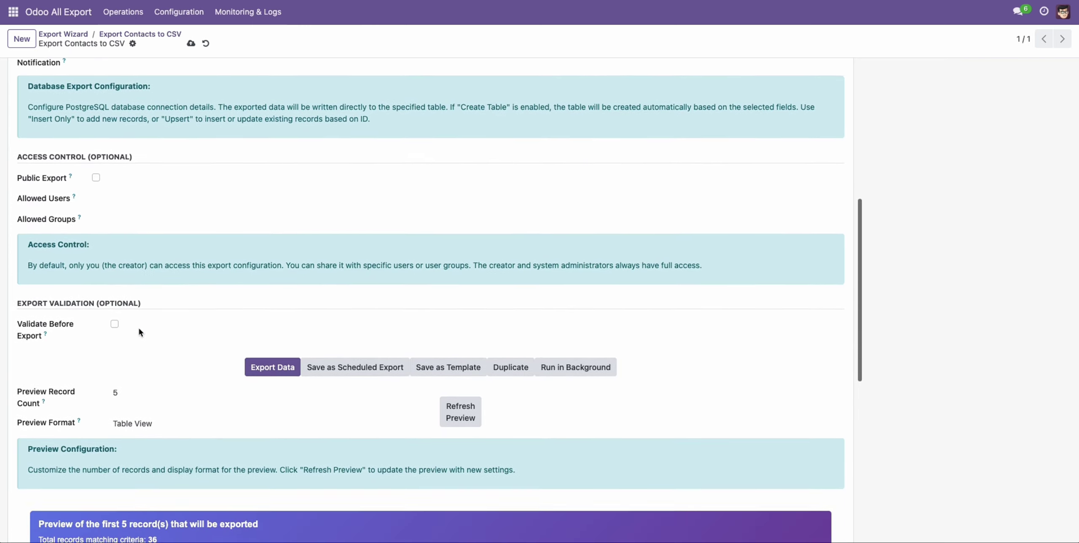
Enable validation before export and remove the Contact Email Required and Contact Email Format rules.
left_click(114, 320)
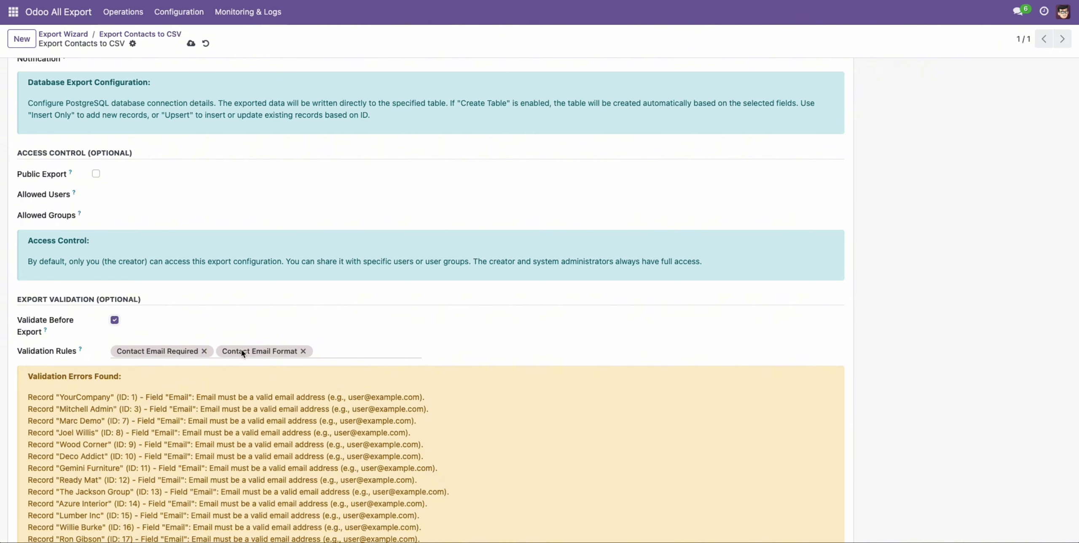
left_click(303, 352)
left_click(203, 353)
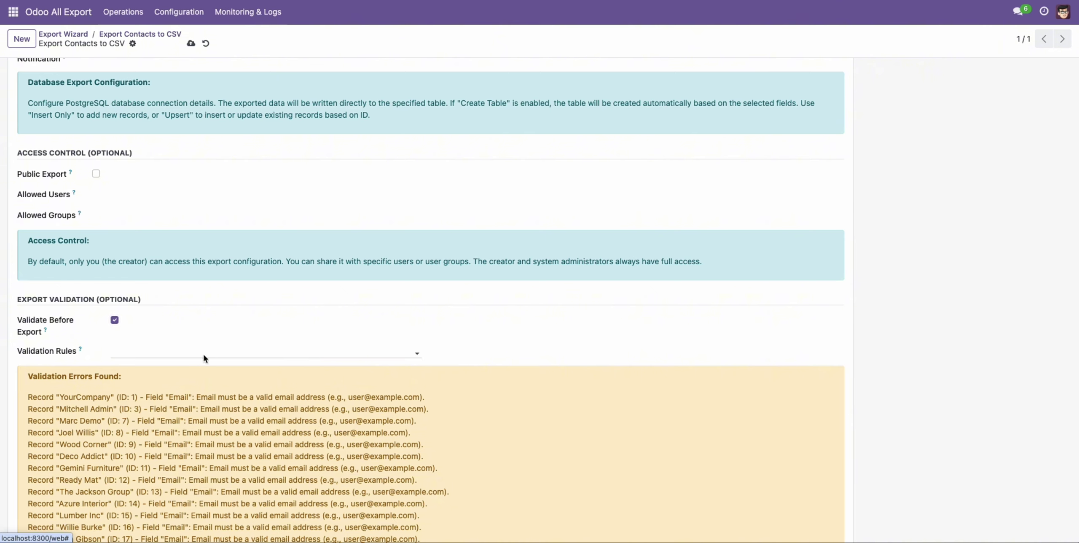
left_click(115, 320)
left_click(115, 321)
Look through the full list of validation rules without choosing one and disable validation before export.
left_click(140, 351)
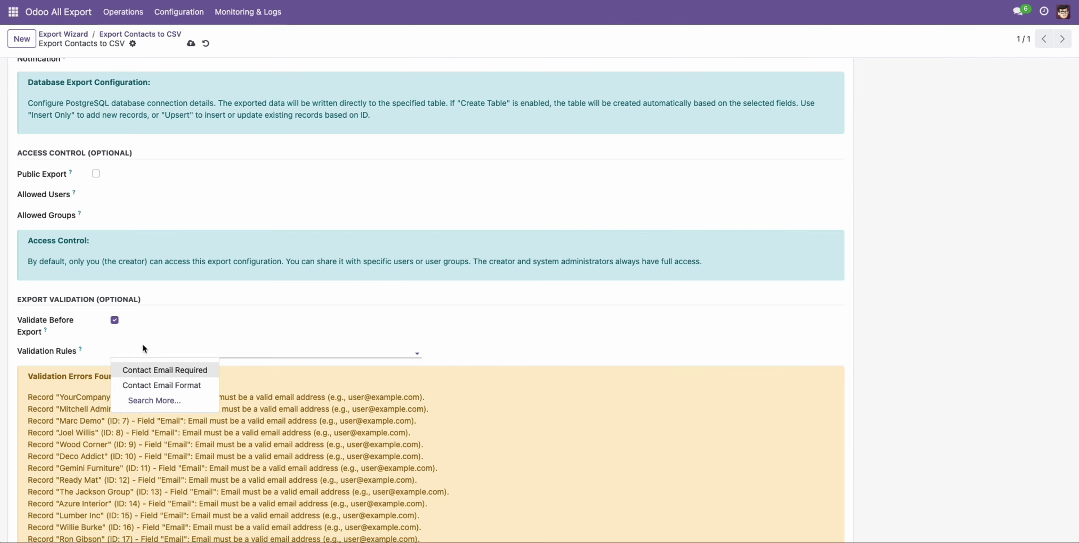
left_click(143, 399)
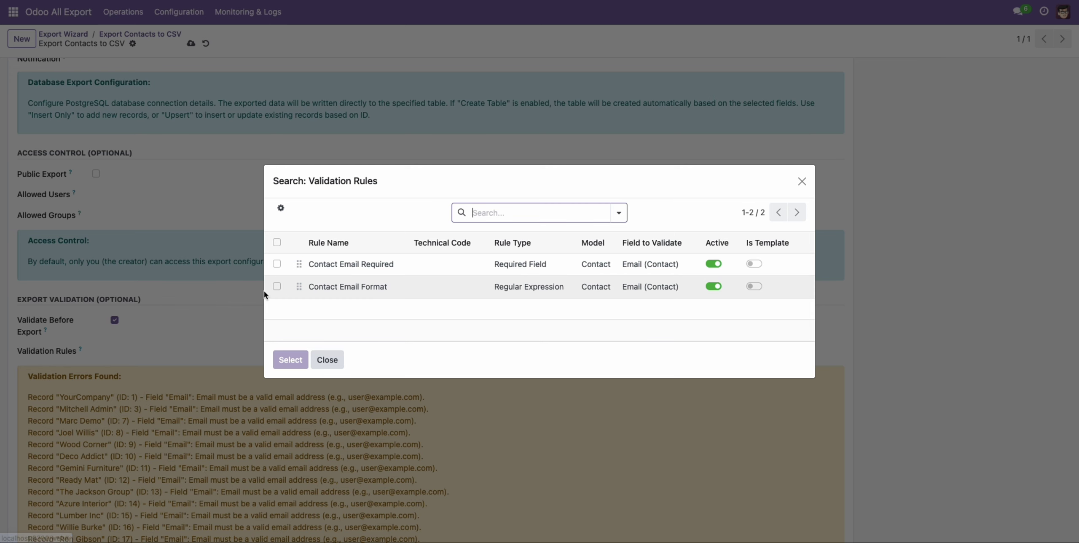
left_click(329, 361)
left_click(115, 320)
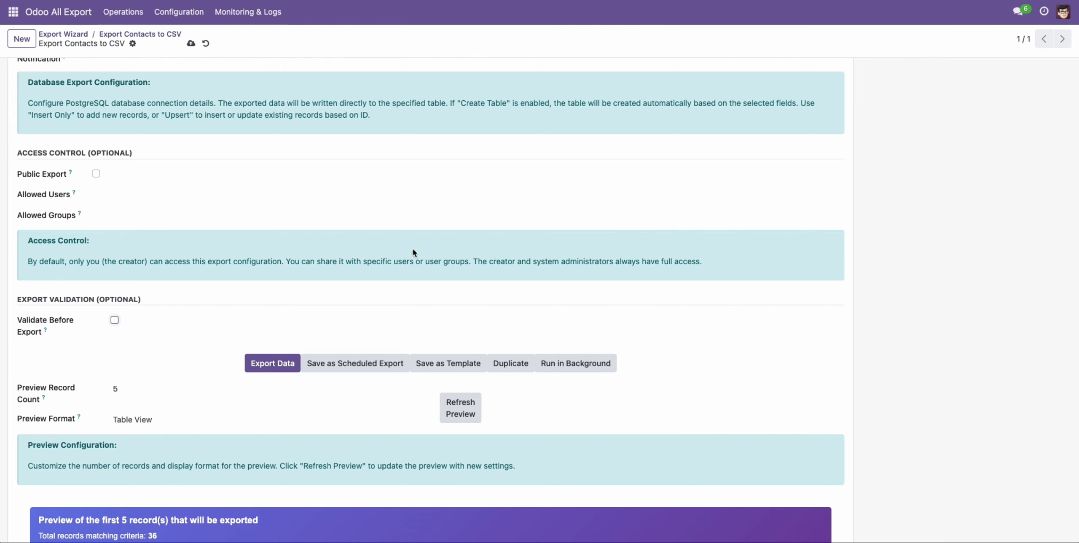
Switch public export on and off, and review the choices for allowed users and allowed groups without selecting any.
left_click(96, 173)
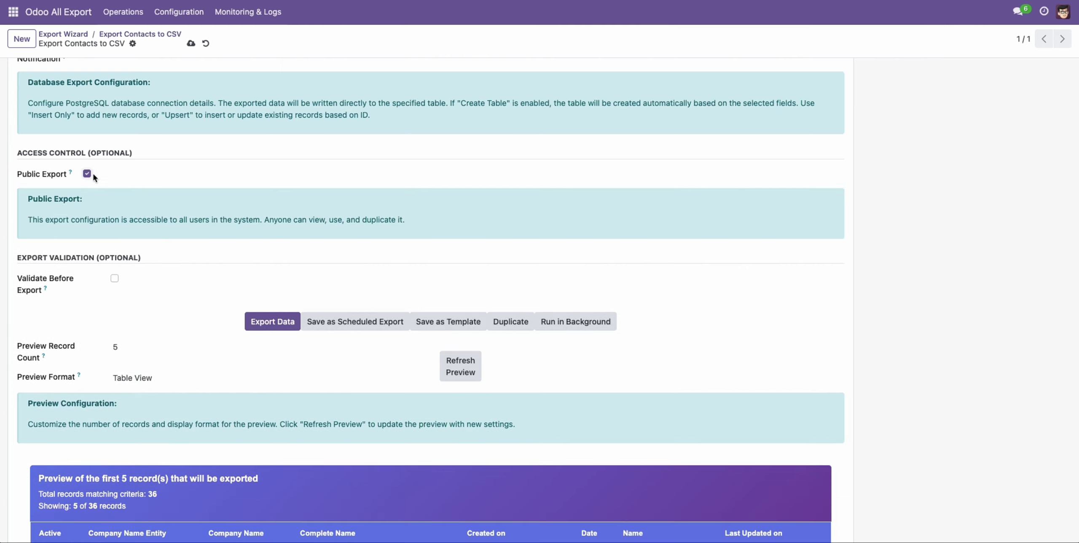
left_click(87, 173)
left_click(106, 199)
left_click(112, 206)
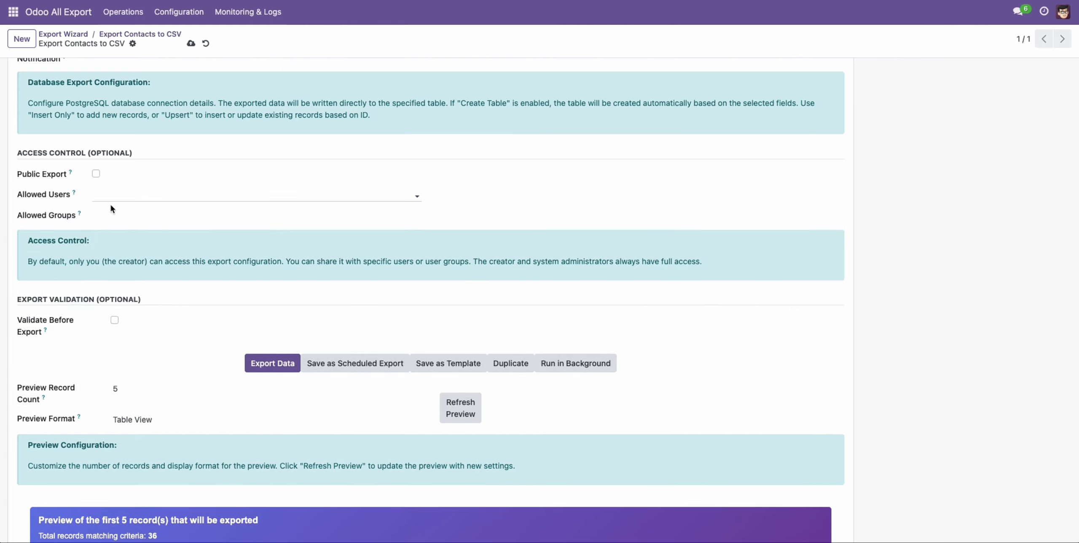
left_click(111, 214)
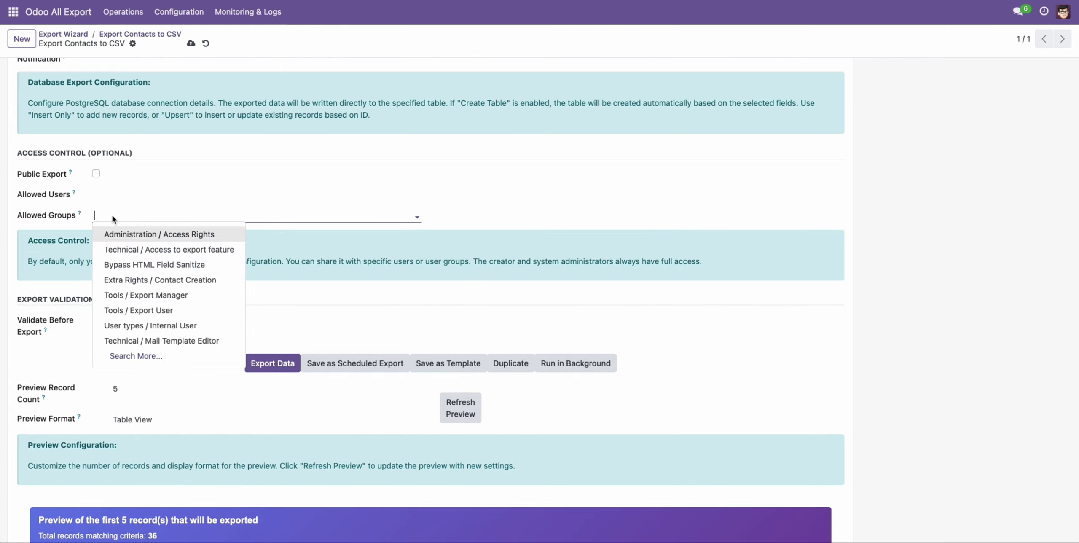
left_click(339, 193)
left_click(515, 177)
Enable the webhook notification to view its settings and disable it again.
scroll(517, 180, "up", 3)
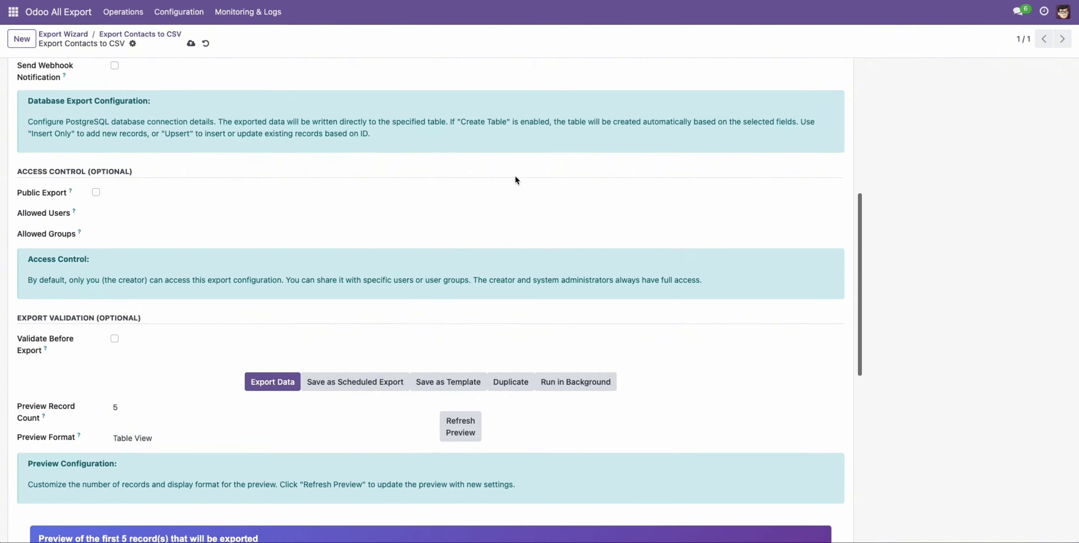
left_click(115, 153)
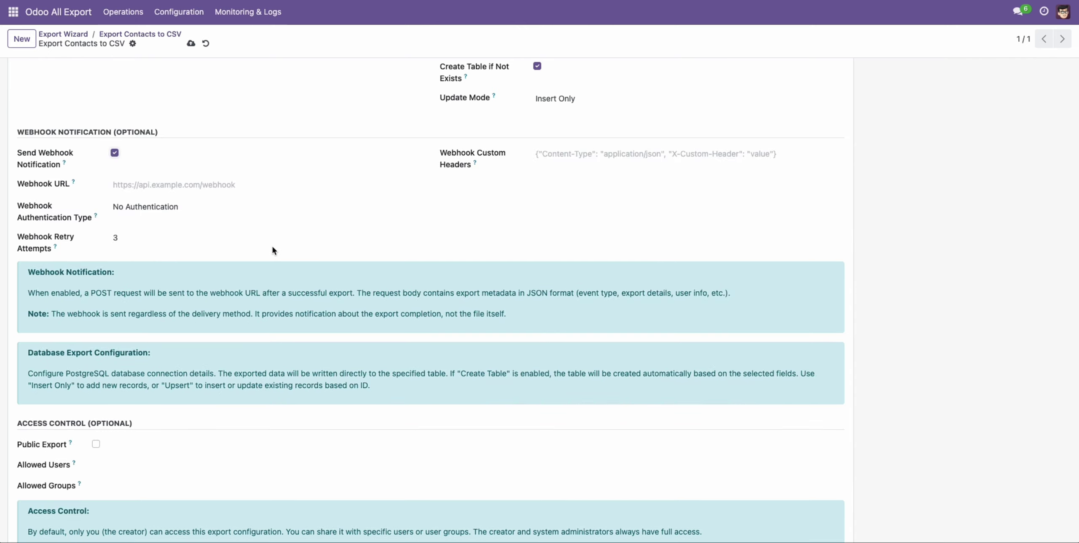
left_click(115, 153)
scroll(115, 152, "up", 6)
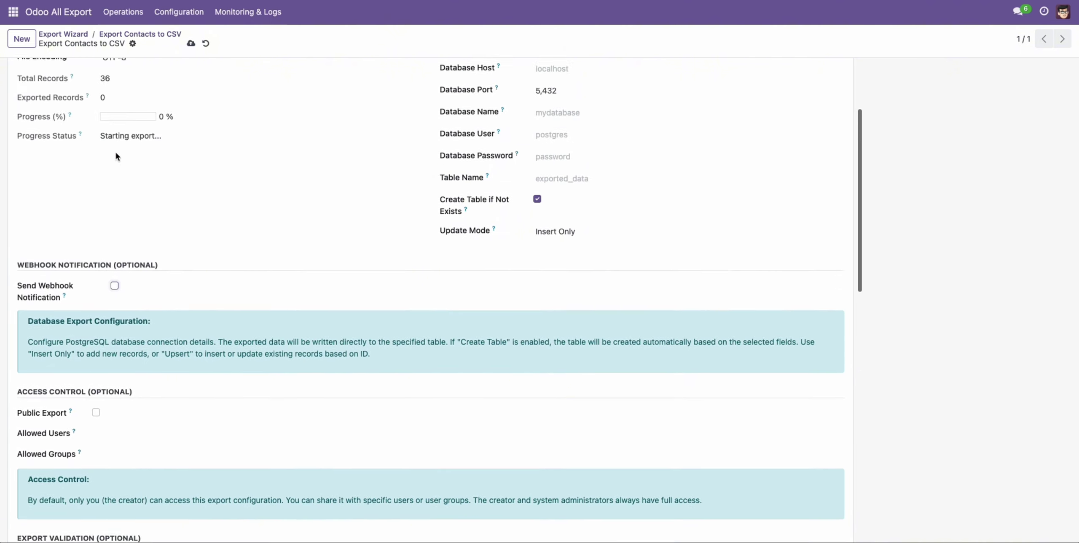
Check the progress field and export logs, and discard the unsaved changes to the Export Contacts to CSV record.
left_click_drag(25, 249, 80, 250)
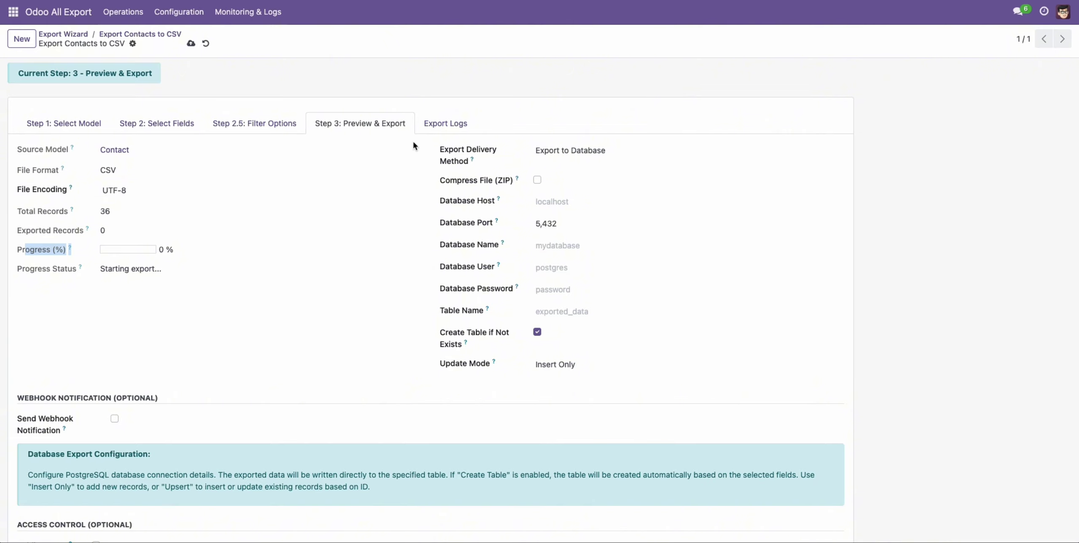
left_click(422, 131)
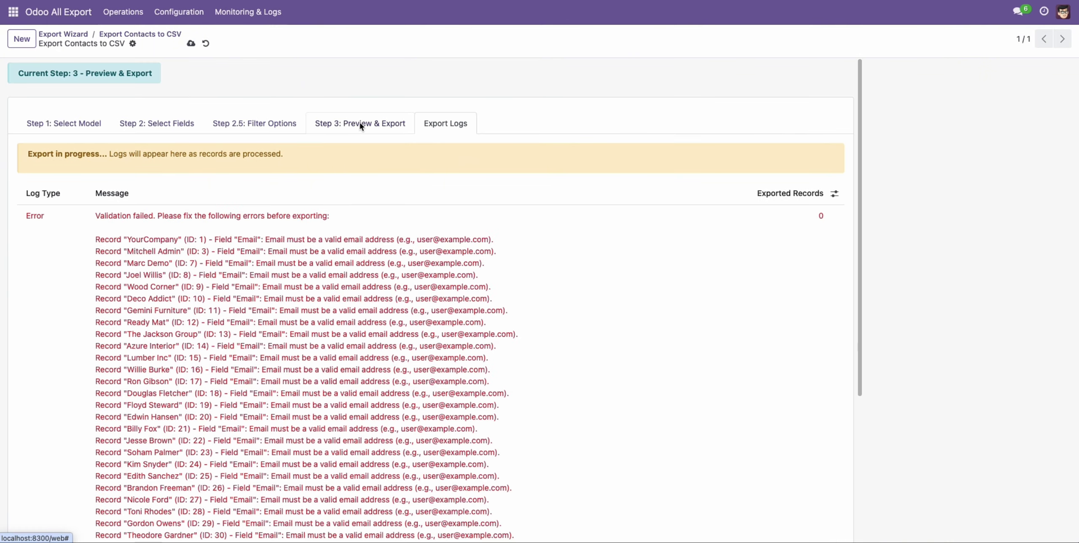
left_click(359, 123)
left_click(191, 43)
left_click(207, 44)
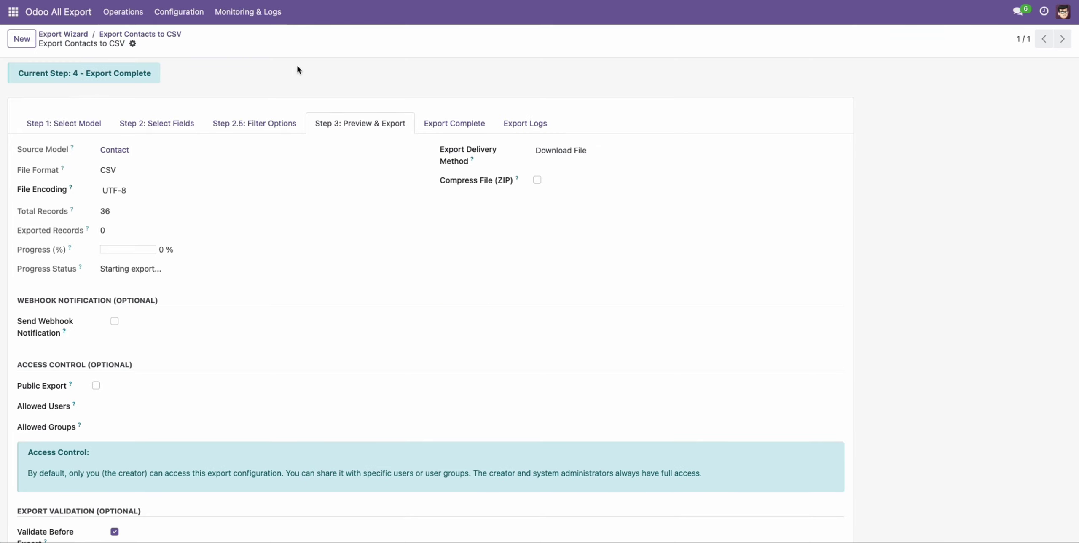
Read through the Export Contacts to CSV record's own logs and open the list of all export logs.
left_click(516, 123)
scroll(477, 272, "down", 10)
scroll(476, 276, "up", 10)
left_click(248, 13)
left_click(248, 35)
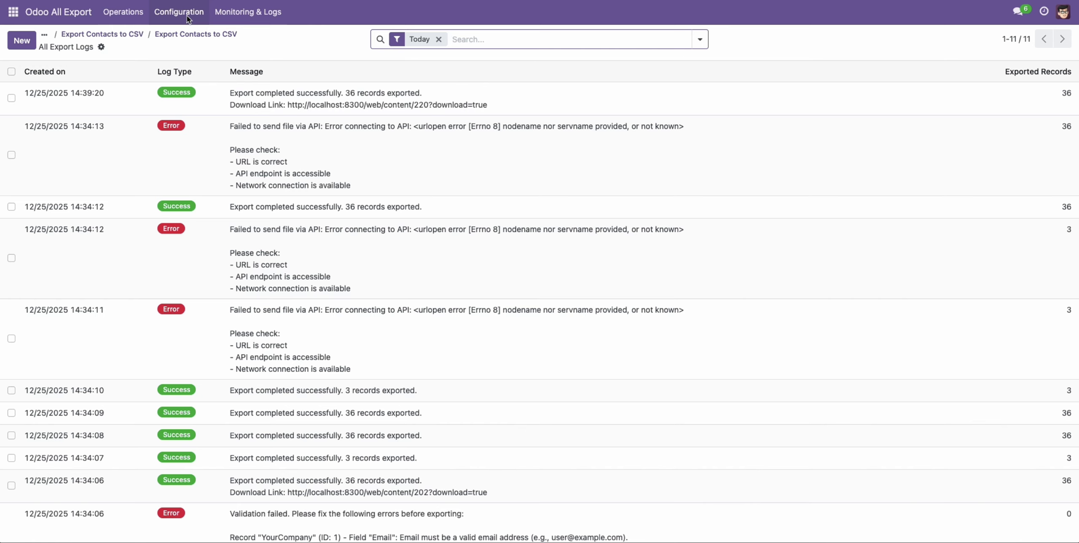
Open the overview of all exports and look through the completed, field selection and preview cards.
left_click(123, 19)
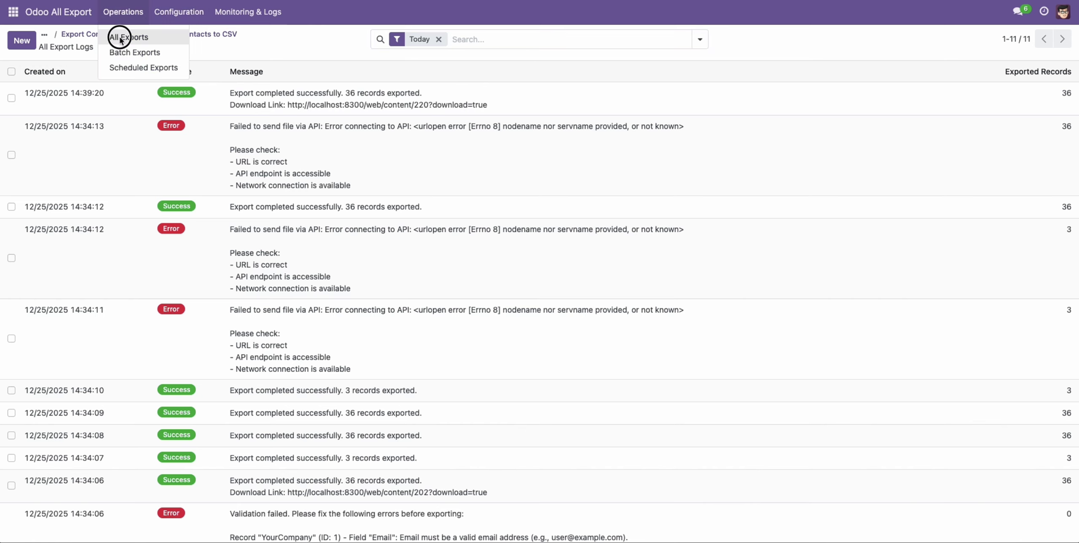
left_click(120, 36)
scroll(305, 290, "down", 20)
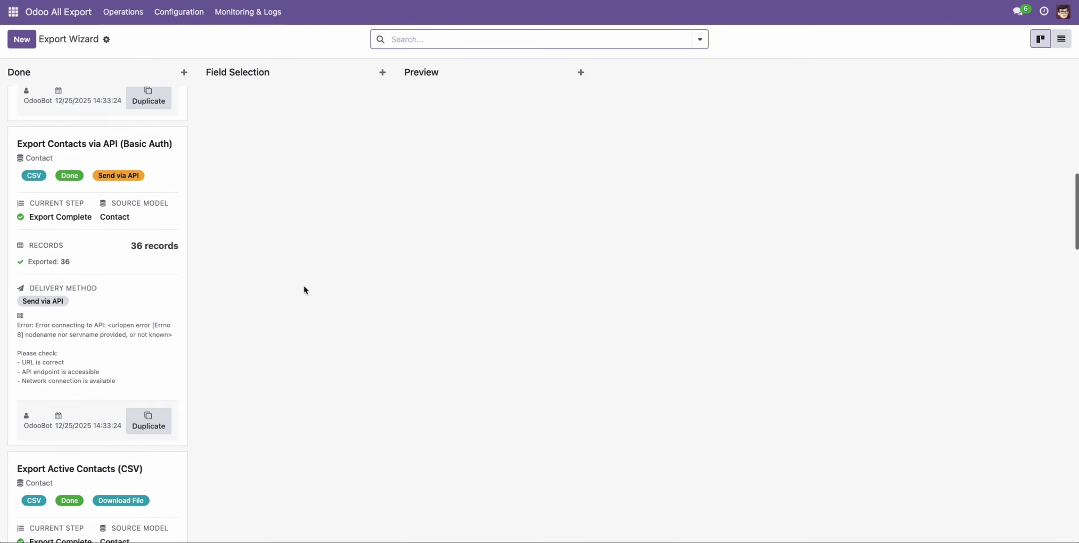
scroll(306, 290, "down", 15)
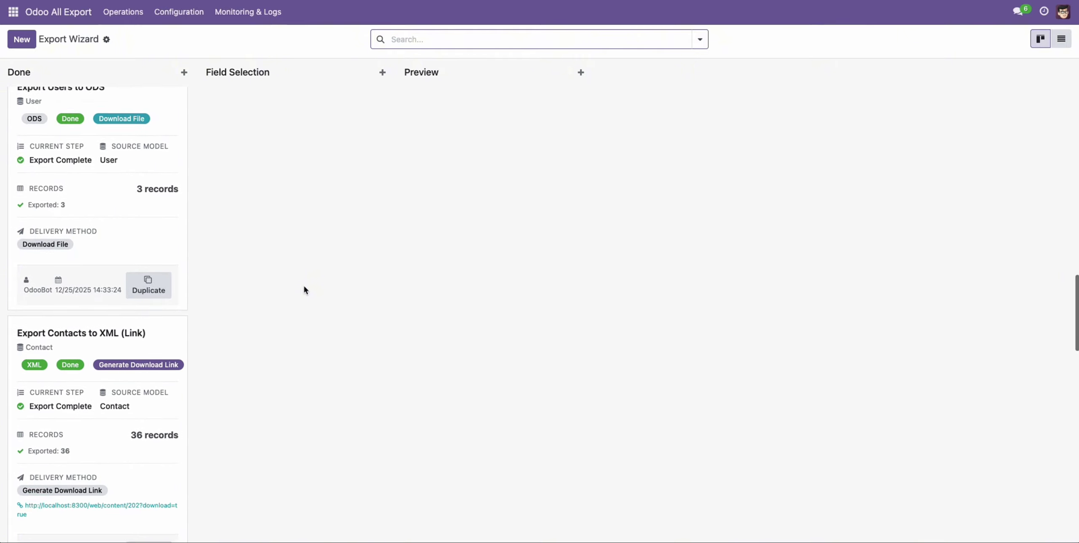
scroll(305, 290, "up", 20)
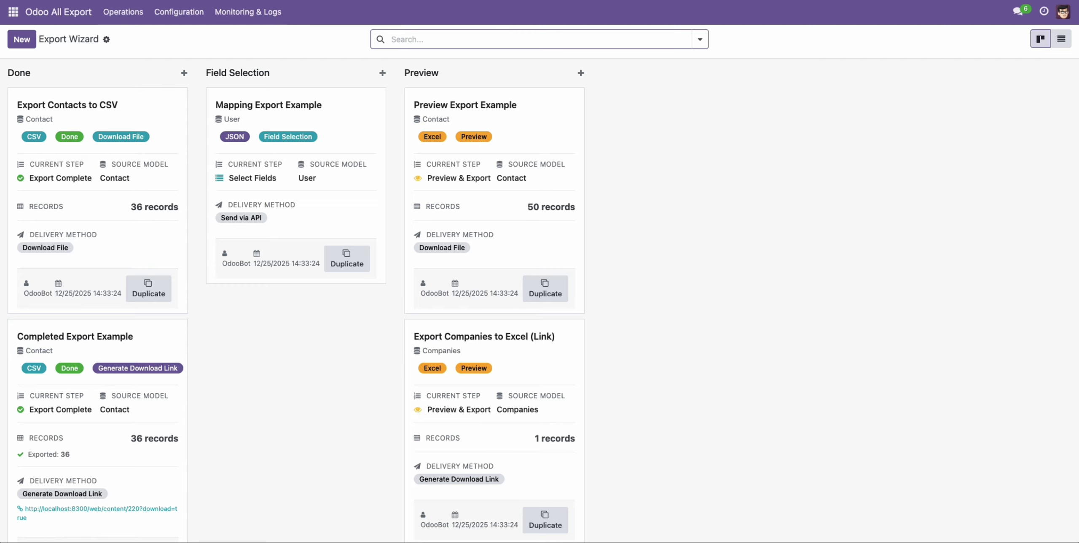
Open the Batch Exports overview.
left_click(123, 13)
left_click(134, 52)
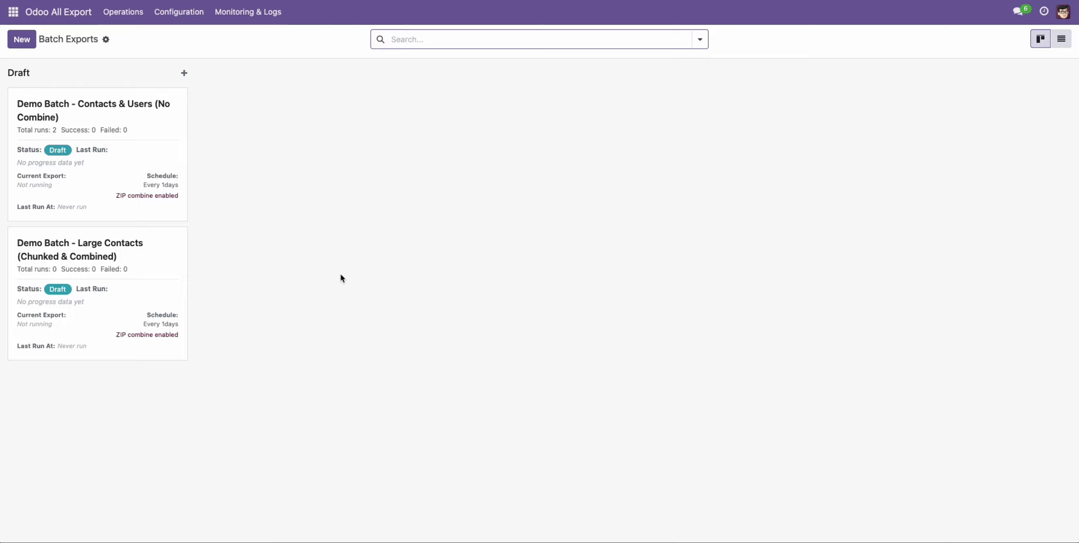
Open the Demo Batch - Contacts & Users (No Combine) record and check its export configurations and records per export run.
left_click(118, 131)
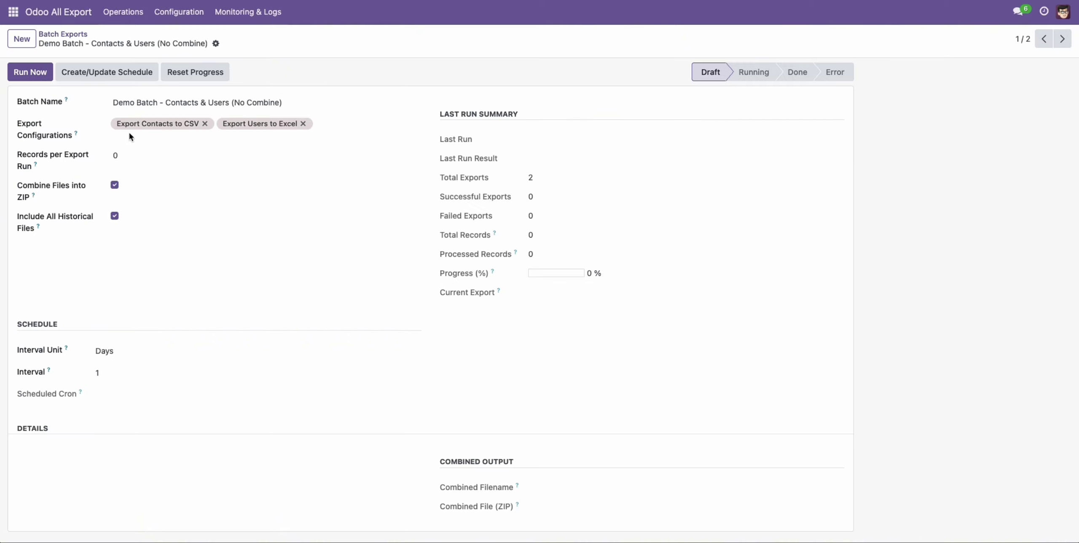
left_click(322, 125)
left_click(268, 153)
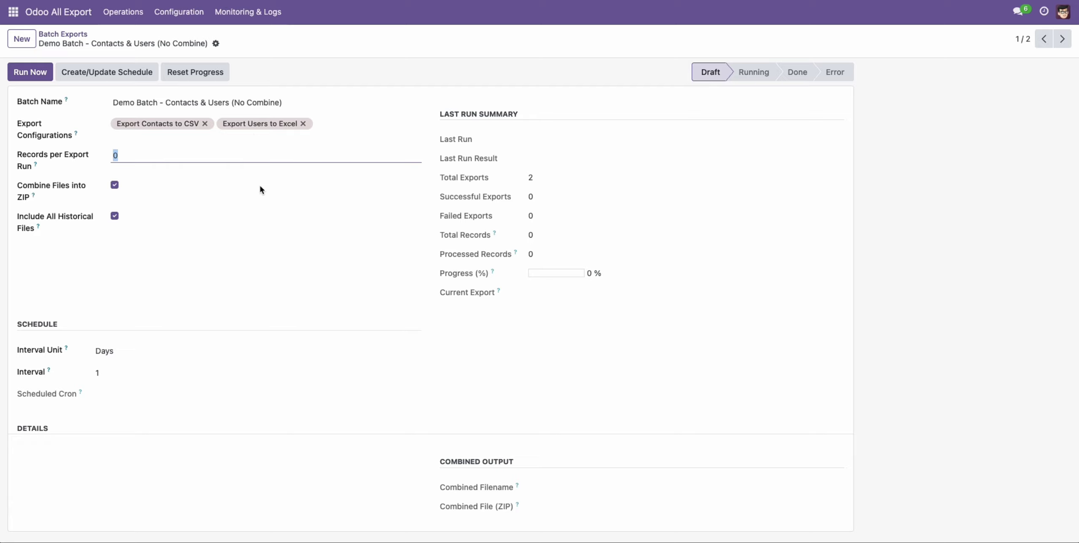
left_click(243, 216)
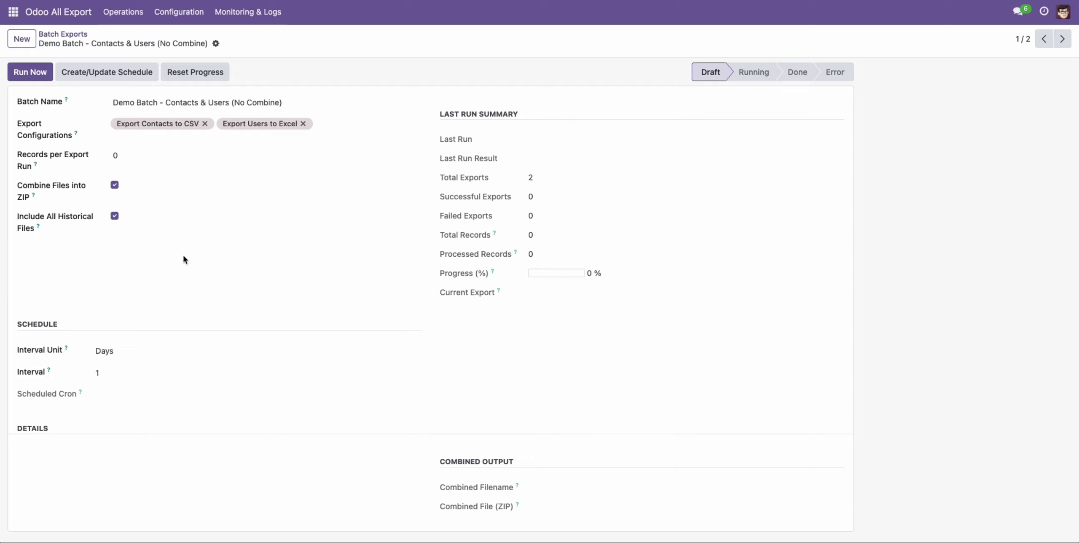
Turn Combine Files into ZIP off and back on, and look over the batch's last run summary fields.
left_click(115, 186)
left_click(115, 186)
left_click_drag(447, 274, 510, 277)
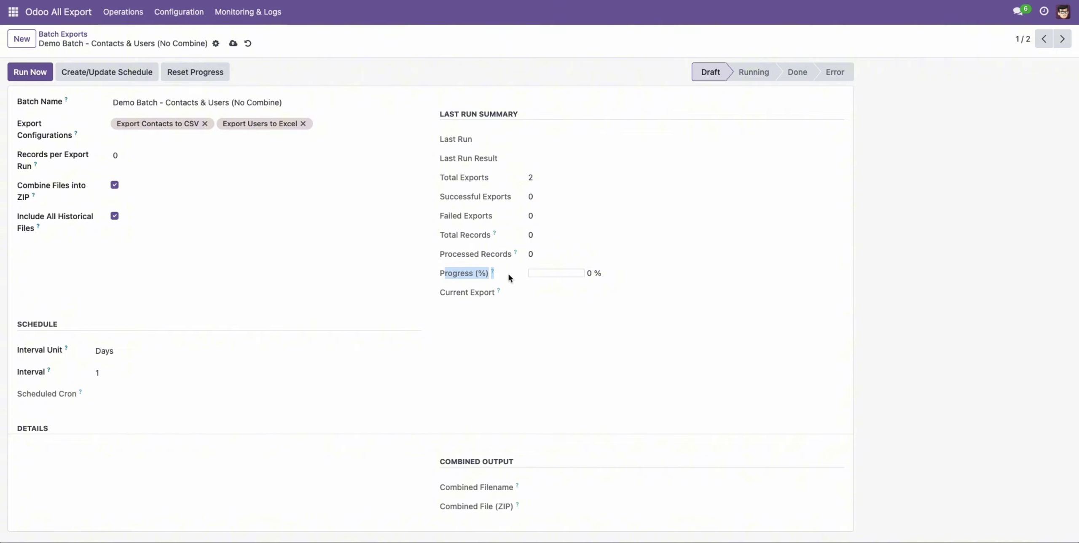
left_click_drag(443, 139, 504, 292)
left_click(383, 255)
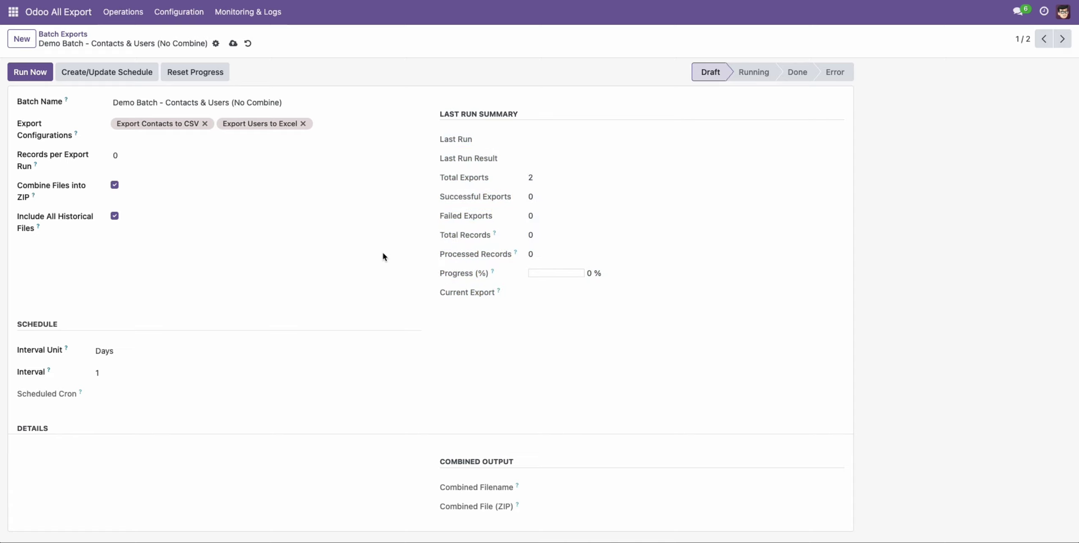
Check the batch's historical files option and schedule interval units, and return to the Batch Exports overview.
left_click(115, 216)
left_click(140, 352)
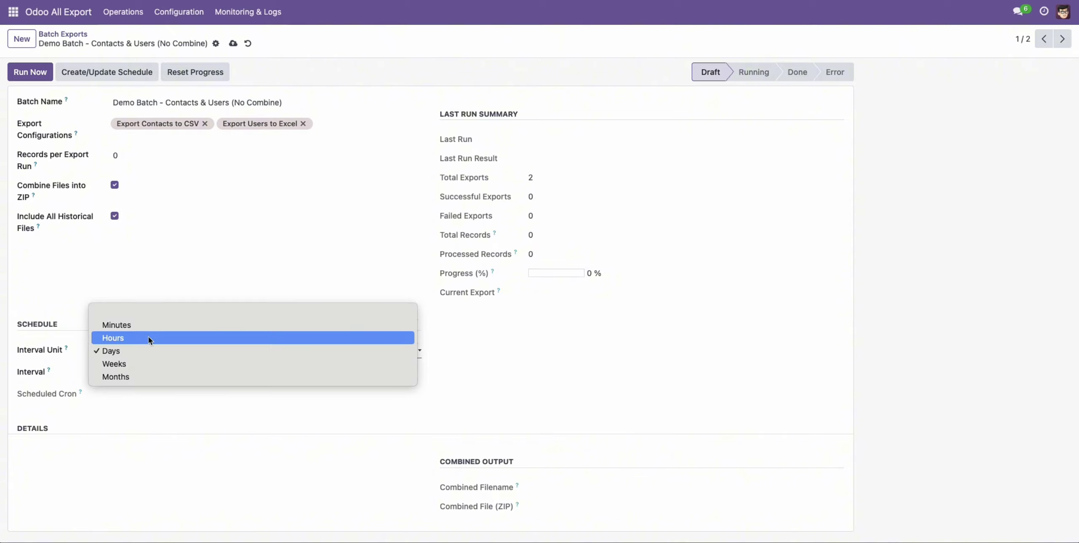
left_click(164, 265)
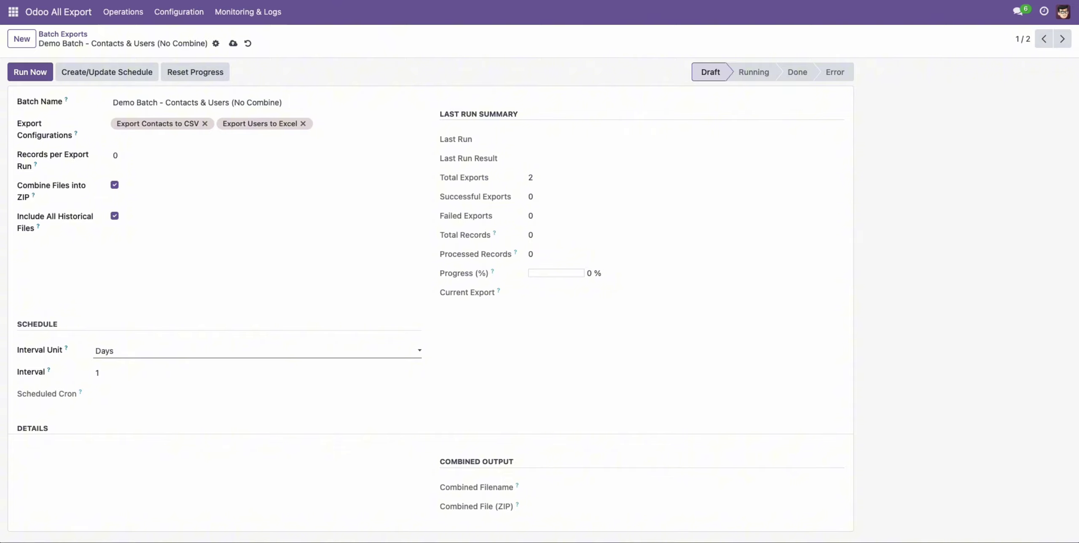
left_click(73, 34)
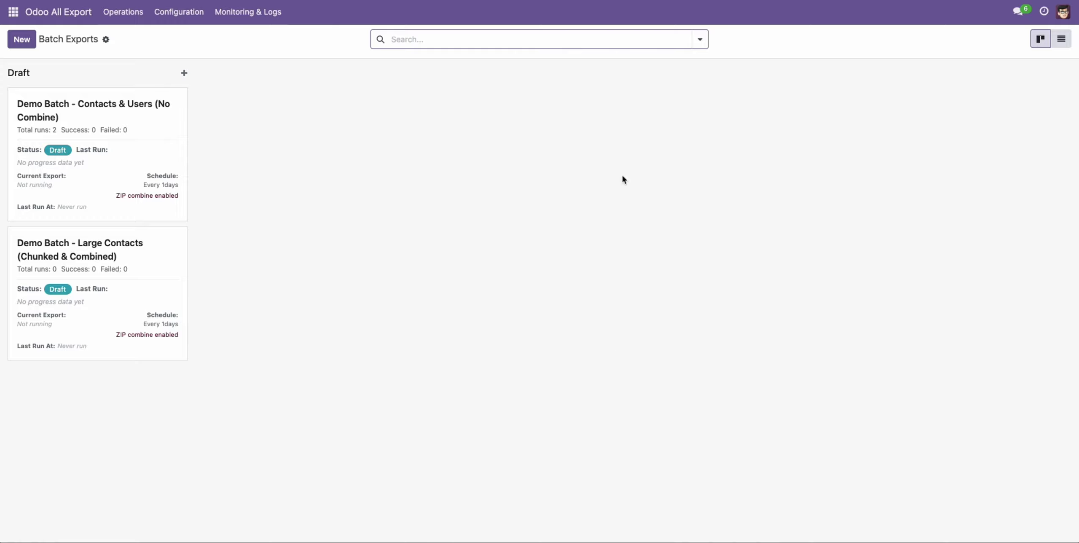
Look through the Scheduled Exports overview and open the Custom API Export (Every 6 Hours) schedule.
left_click(134, 13)
left_click(136, 66)
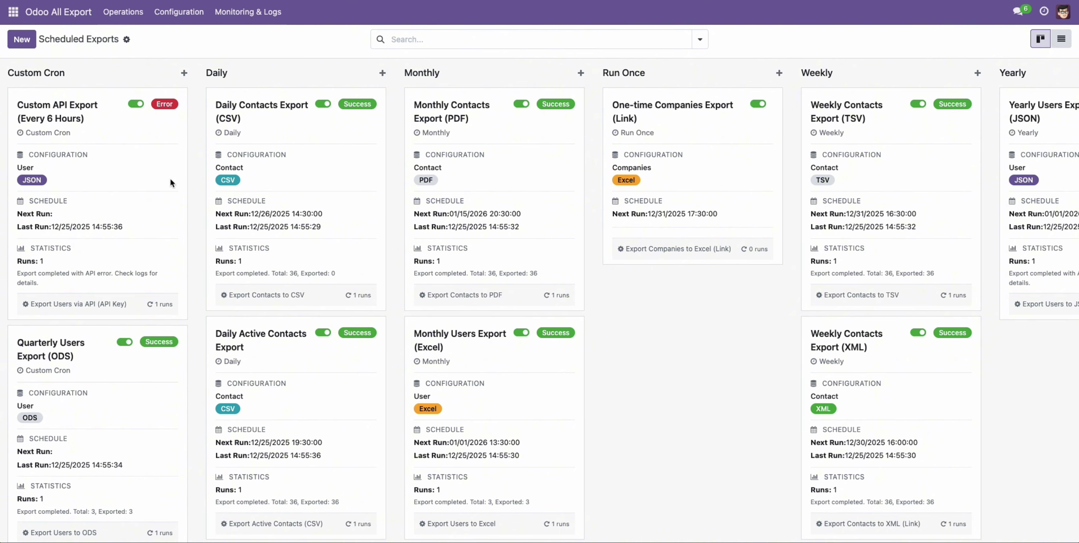
scroll(320, 164, "right", 5)
scroll(321, 165, "left", 5)
left_click(145, 140)
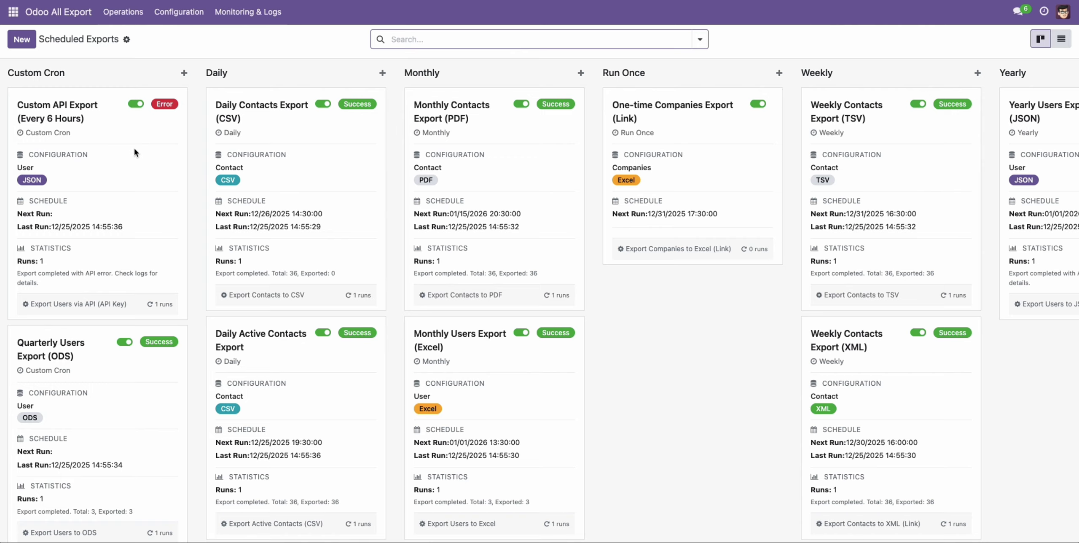
left_click(134, 149)
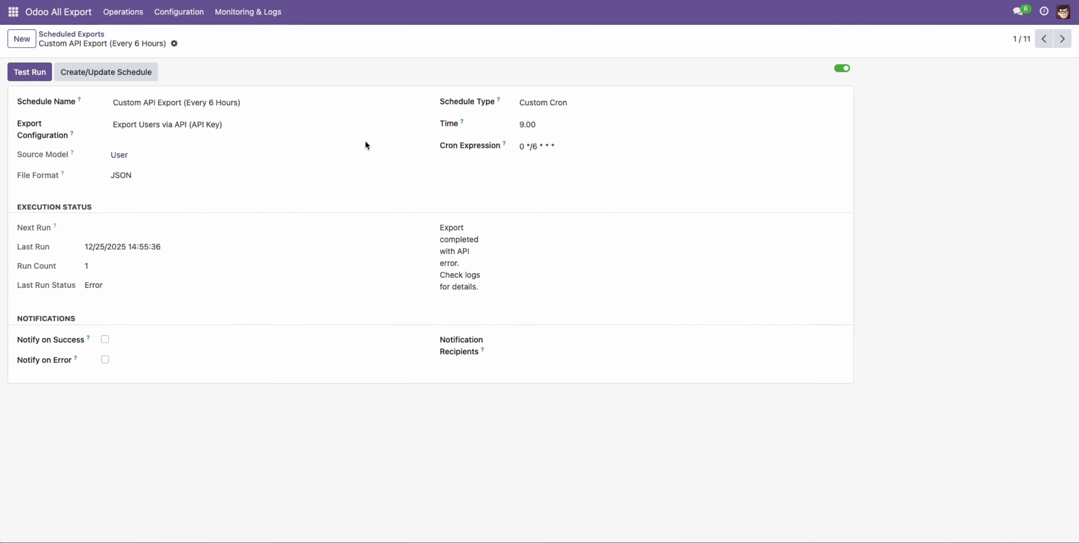
Try the Daily, Monthly, Weekly and Yearly schedule types, and set the schedule type back to Custom Cron.
left_click(547, 103)
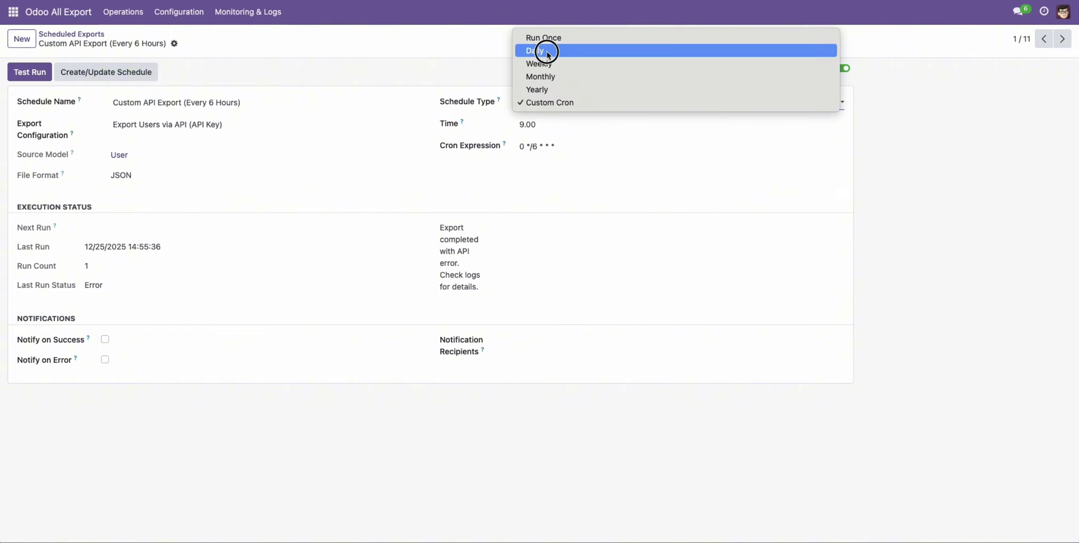
left_click(547, 50)
left_click(547, 101)
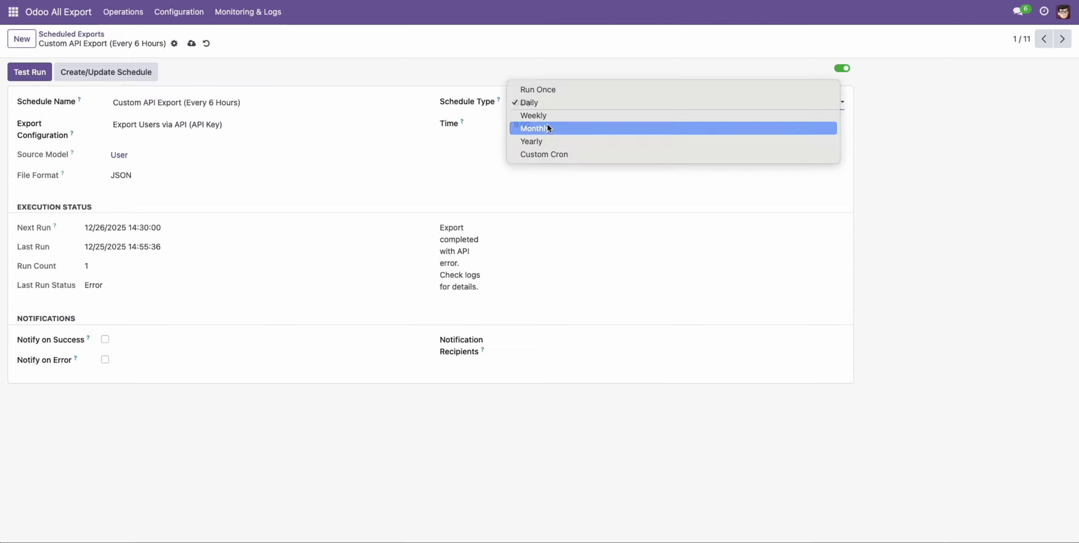
left_click(548, 127)
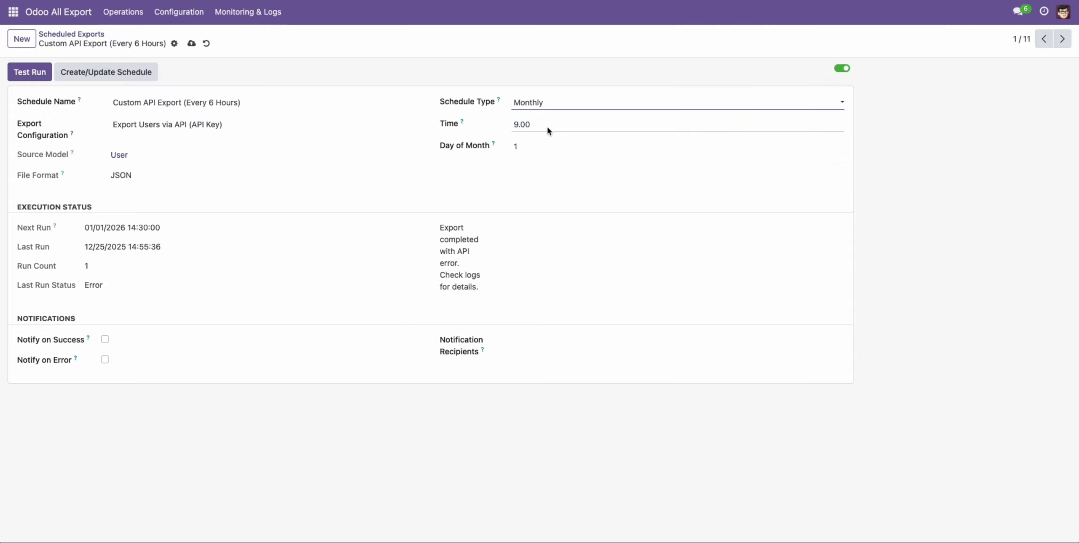
left_click(535, 101)
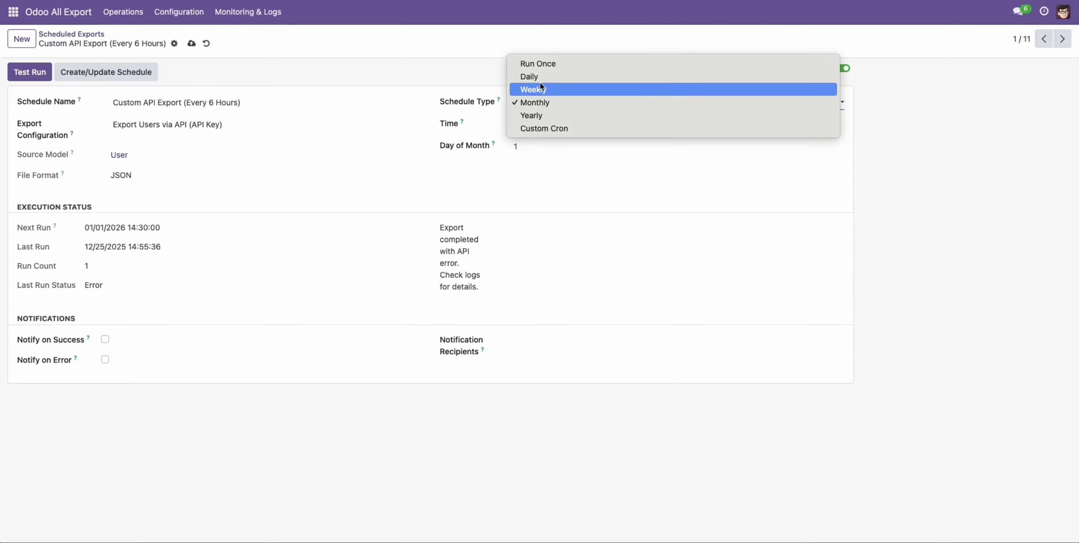
left_click(541, 89)
left_click(544, 102)
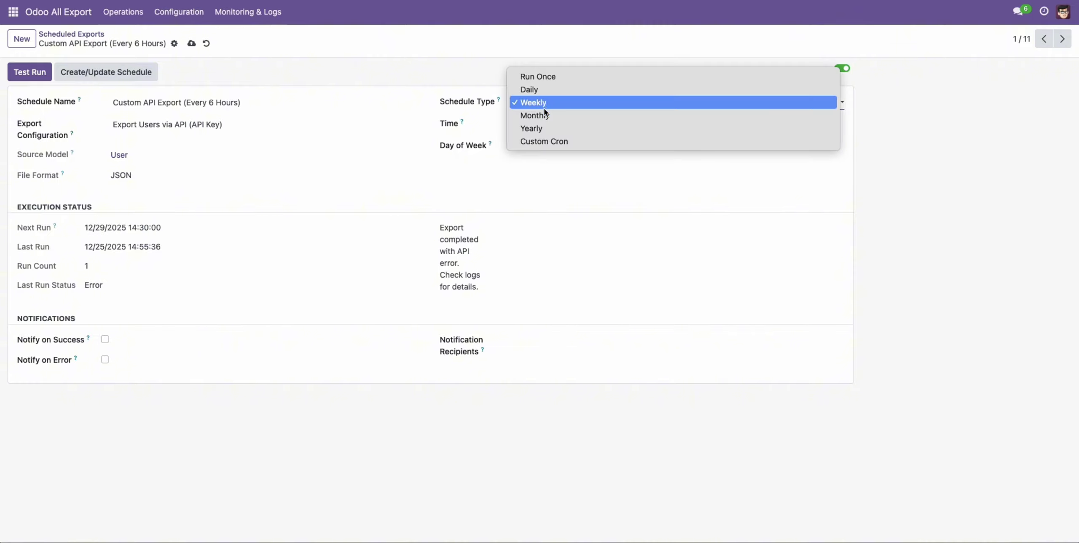
left_click(547, 129)
left_click(543, 102)
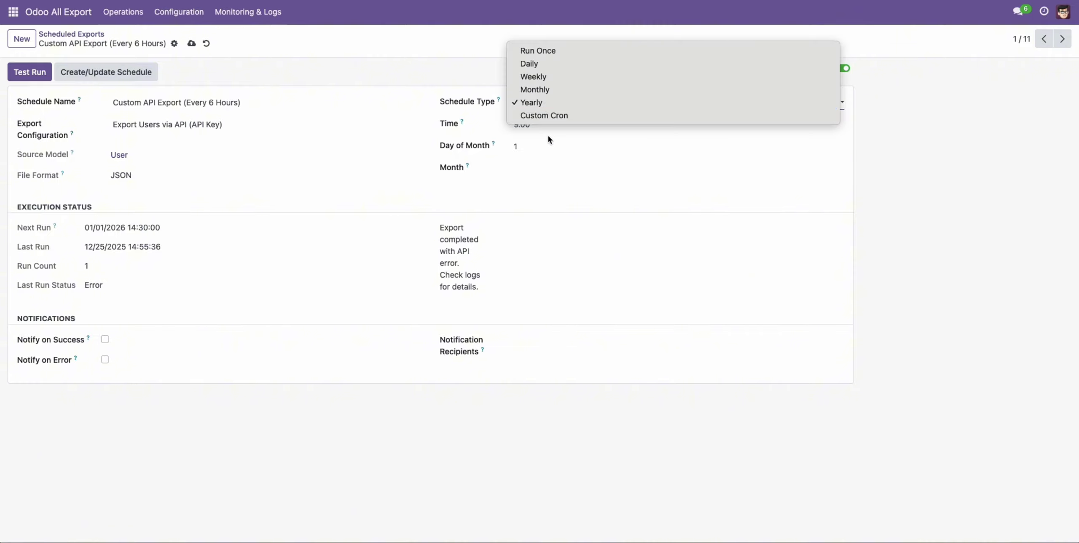
left_click(540, 118)
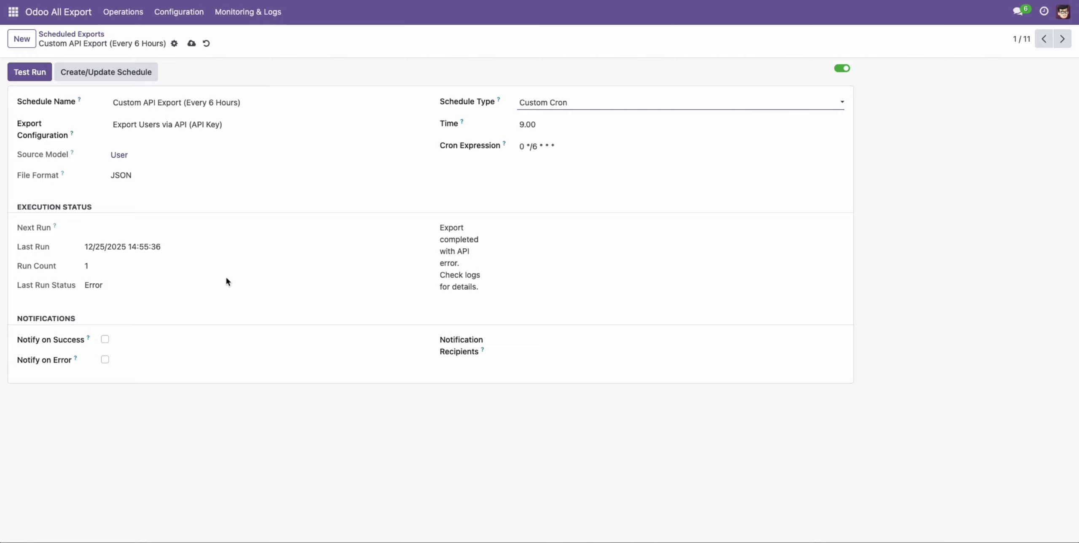
Check the schedule's cron expression and look through the available export configurations without changing them.
left_click(562, 150)
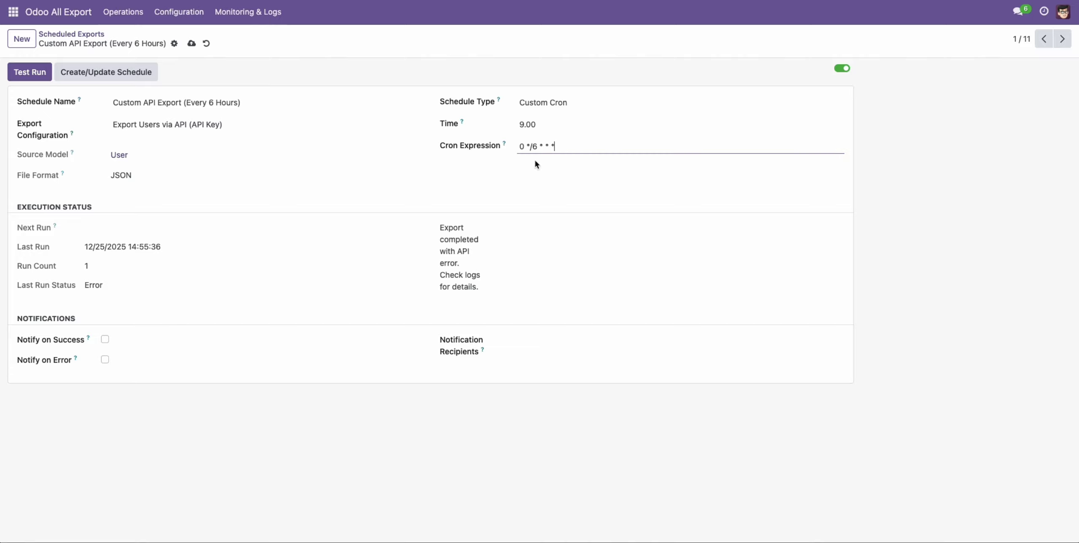
left_click(270, 152)
left_click(273, 125)
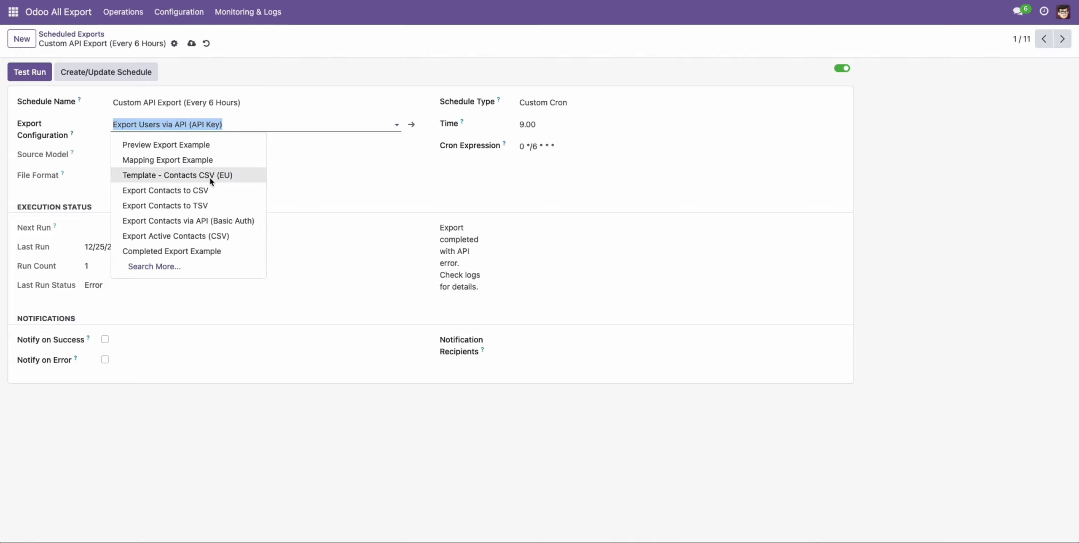
left_click(332, 169)
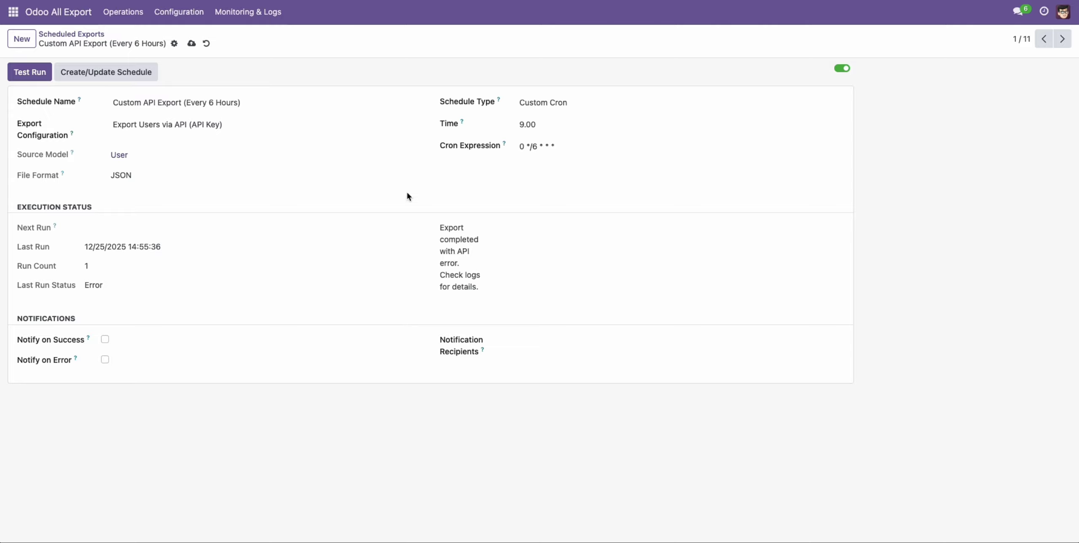
Check the cron expression again and start a test run of the Custom API Export (Every 6 Hours) schedule.
left_click(561, 147)
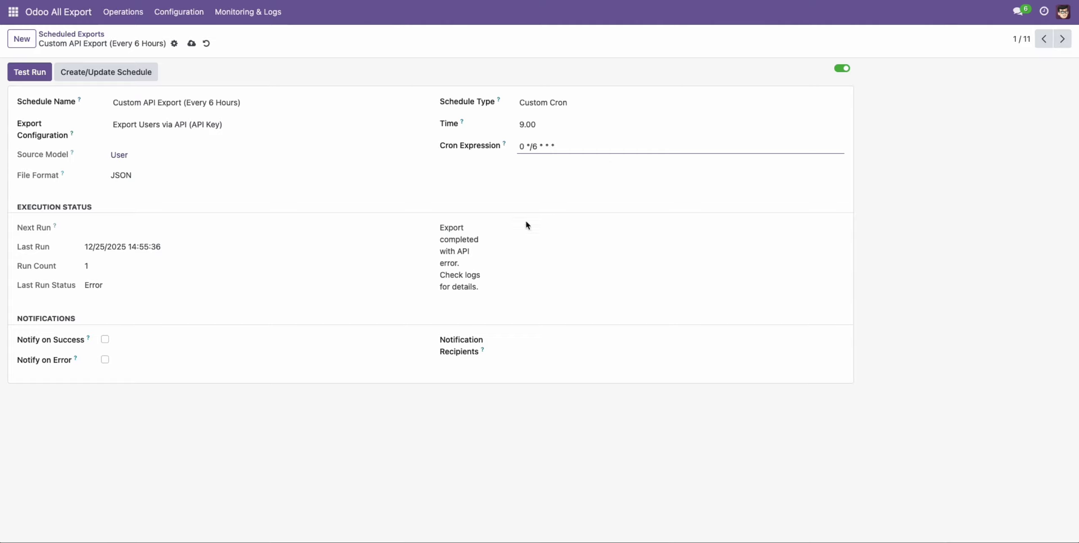
left_click(29, 75)
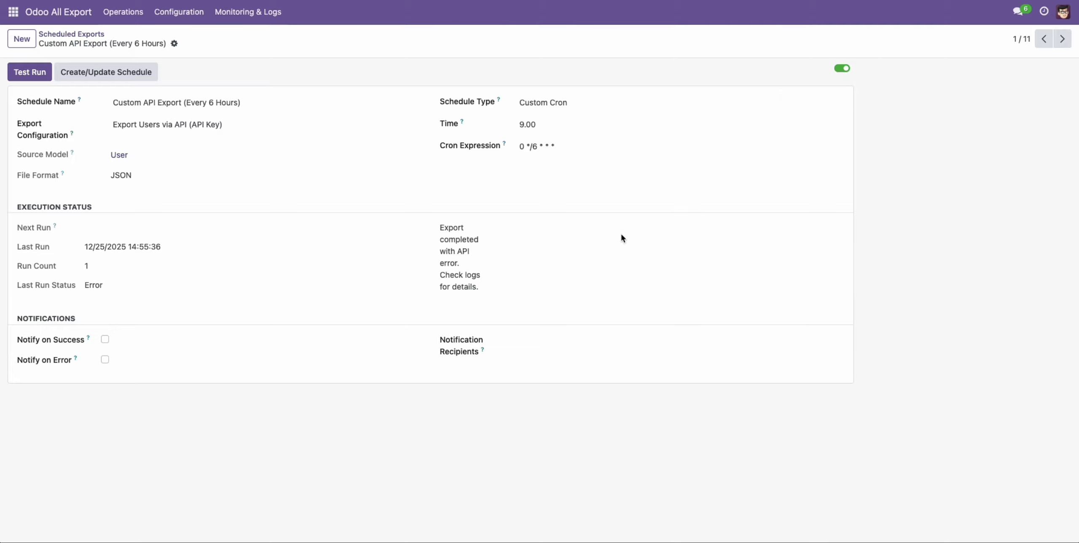
Try enabling Notify on Success and Notify on Error, check the notification recipients field, and disable both notifications again.
left_click_drag(40, 319, 79, 317)
left_click(105, 339)
left_click(105, 360)
left_click(544, 340)
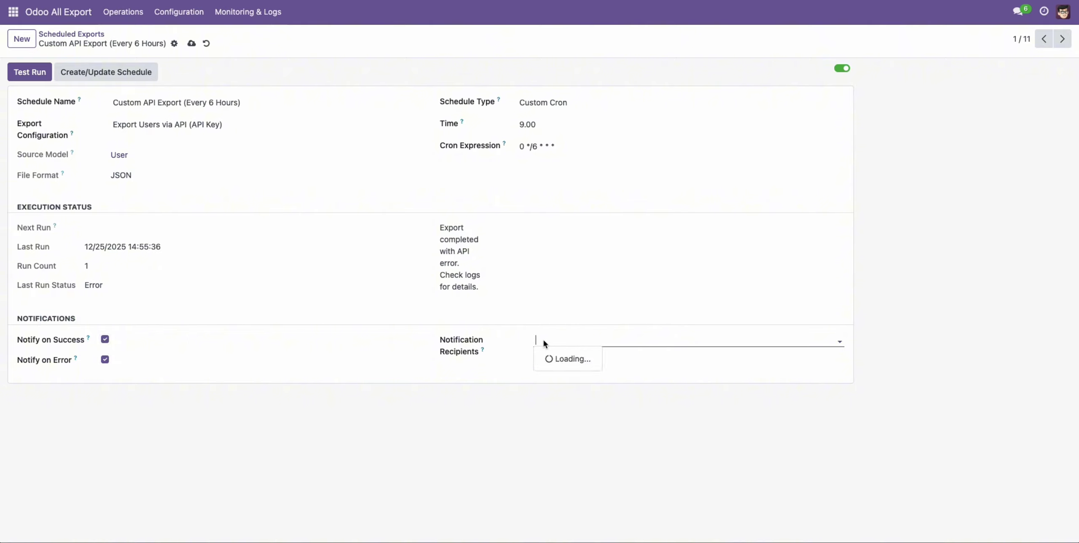
left_click(365, 338)
left_click(105, 339)
left_click(105, 360)
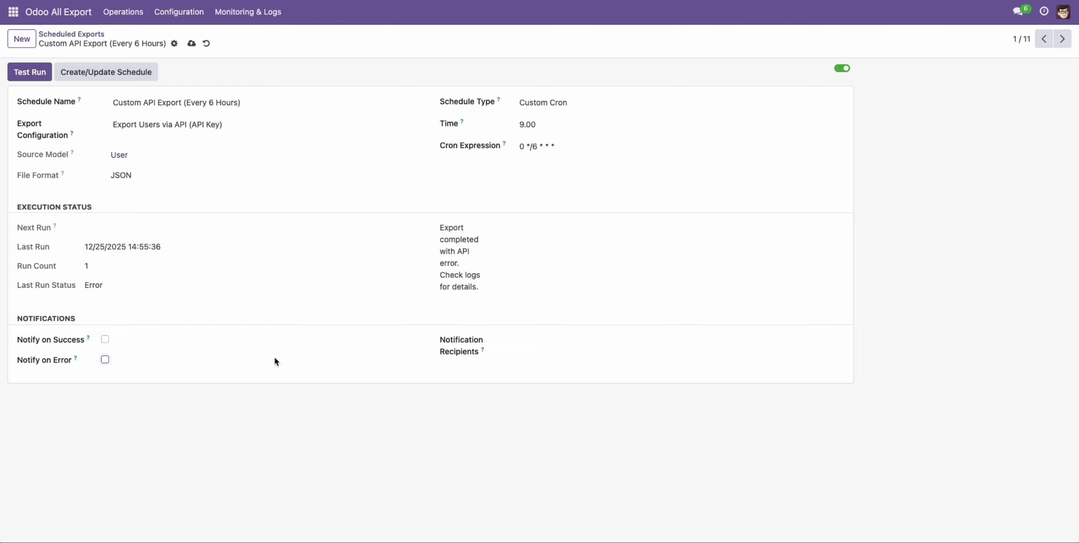
Review the schedule's execution status section, return to Scheduled Exports and look across all schedule type columns.
left_click_drag(27, 203, 105, 217)
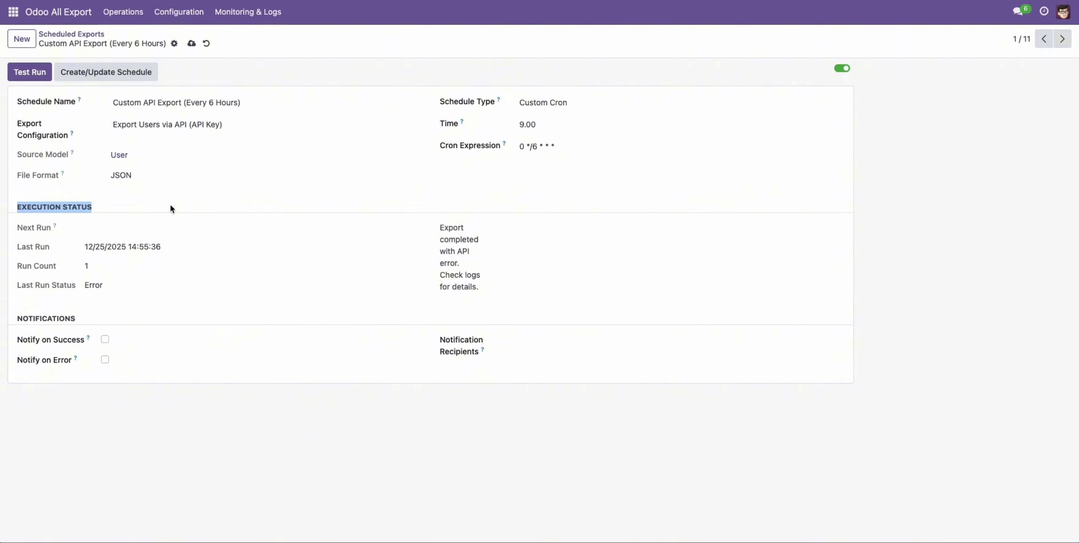
left_click(69, 34)
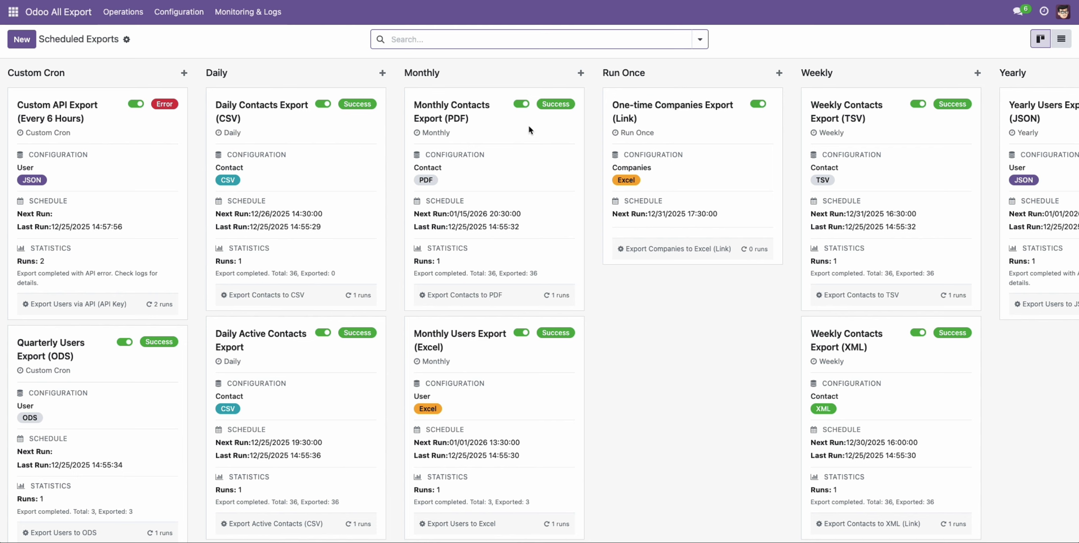
scroll(995, 114, "right", 3)
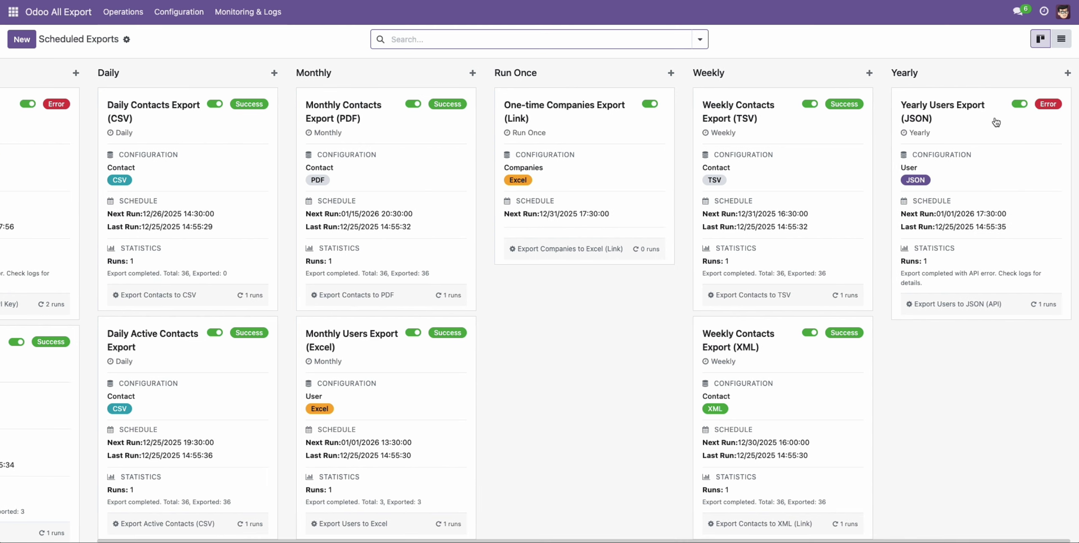
scroll(993, 118, "left", 3)
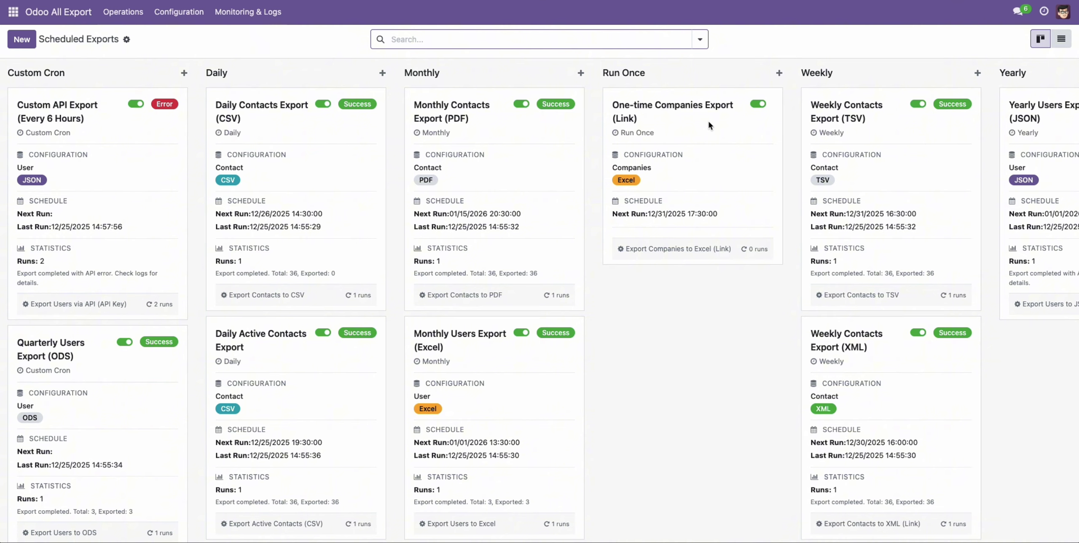
Look through the filter and grouping options available for the scheduled exports.
left_click(703, 40)
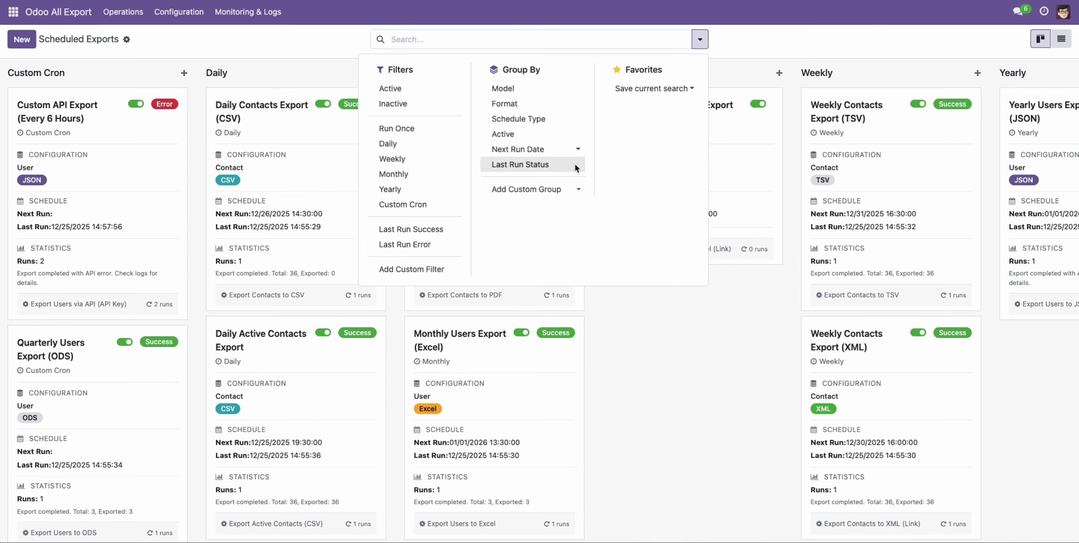
left_click(624, 315)
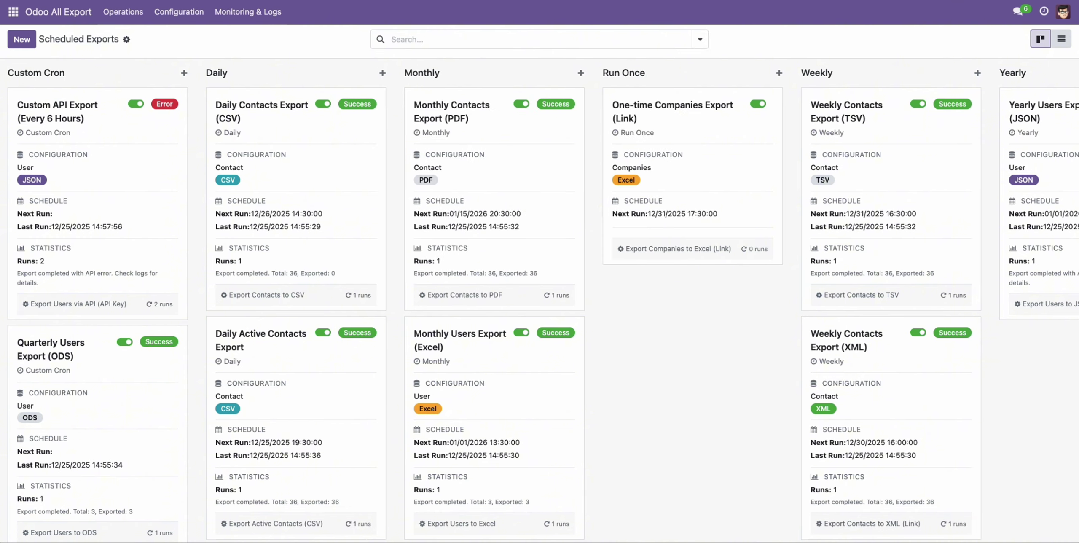
scroll(569, 230, "right", 3)
Open the Export History, view it as a pivot table and switch it to the kanban view.
left_click(248, 12)
left_click(245, 34)
left_click(1017, 44)
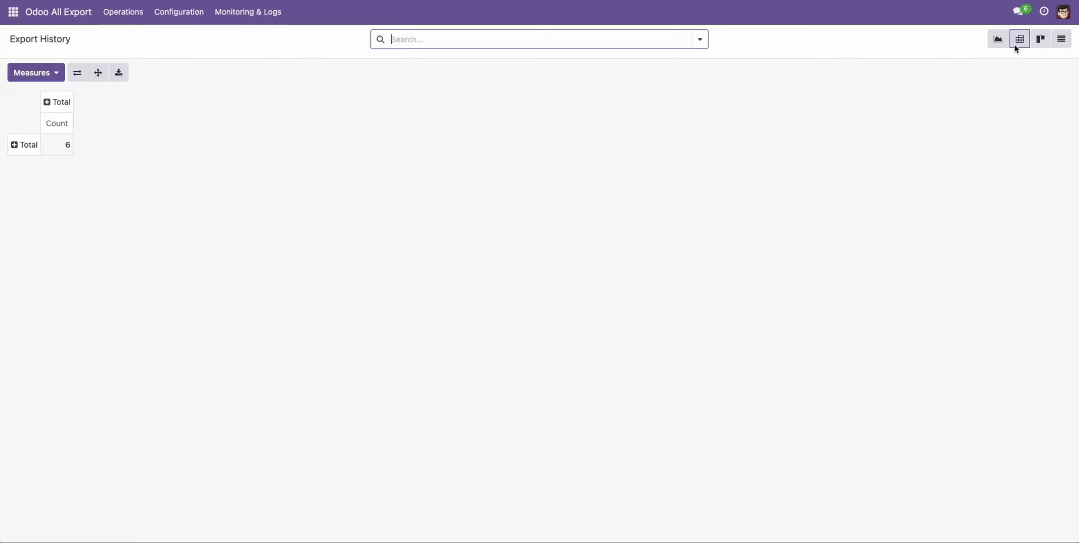
left_click(1039, 42)
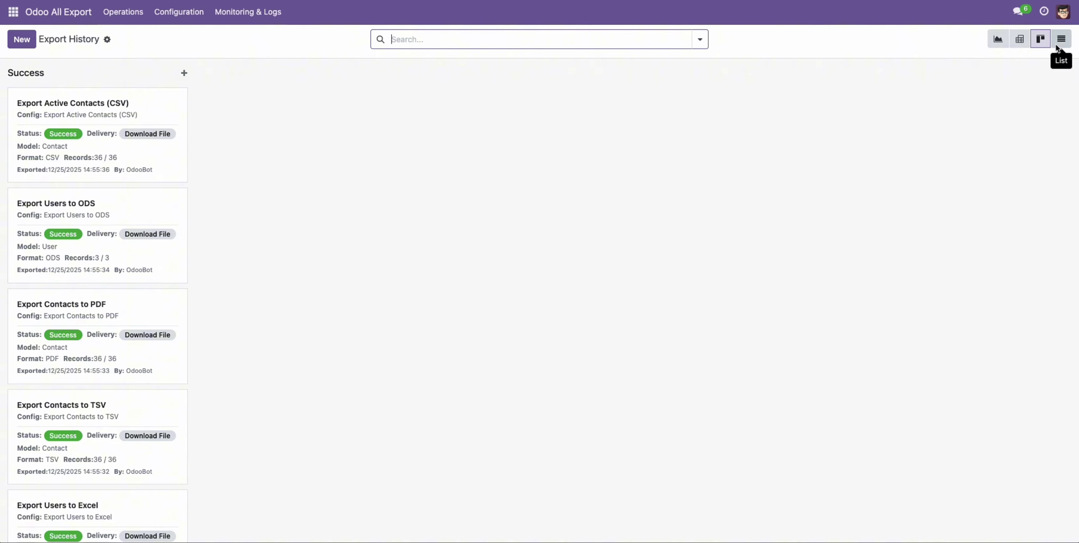
left_click(250, 12)
left_click(744, 249)
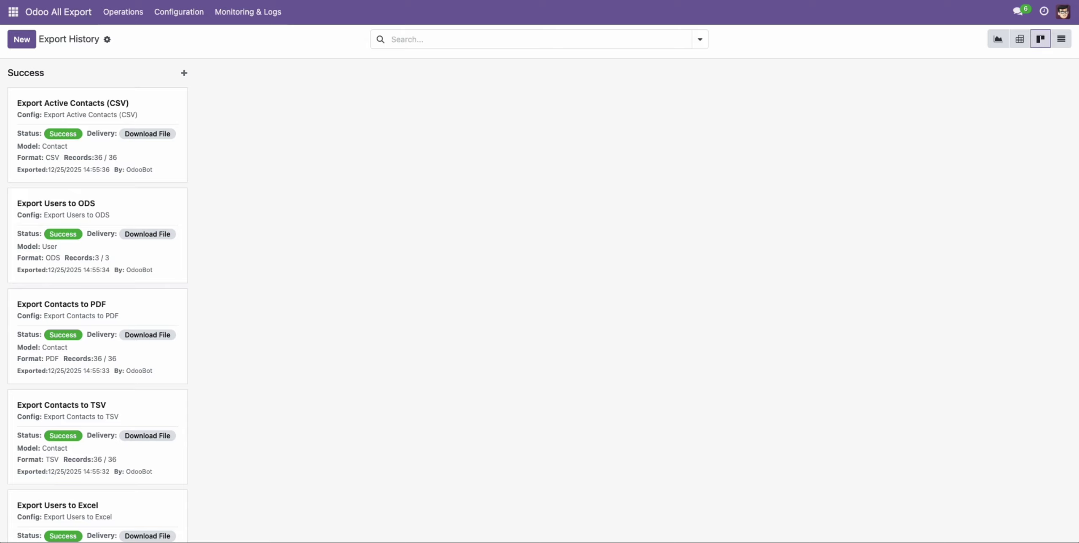
Read the Export Active Contacts (CSV) history record, return to Export History and show its filter and grouping options.
left_click(107, 136)
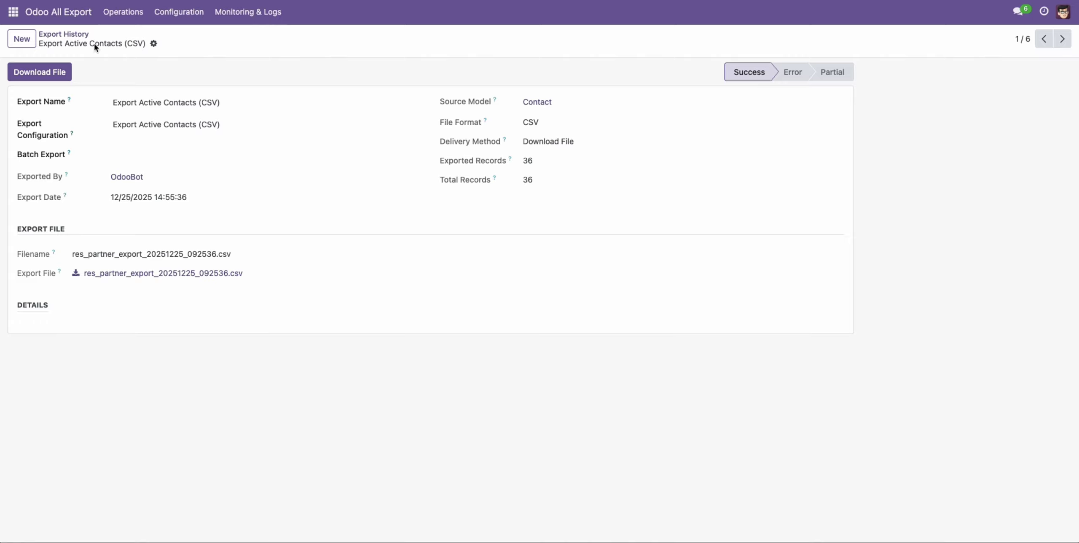
left_click(63, 34)
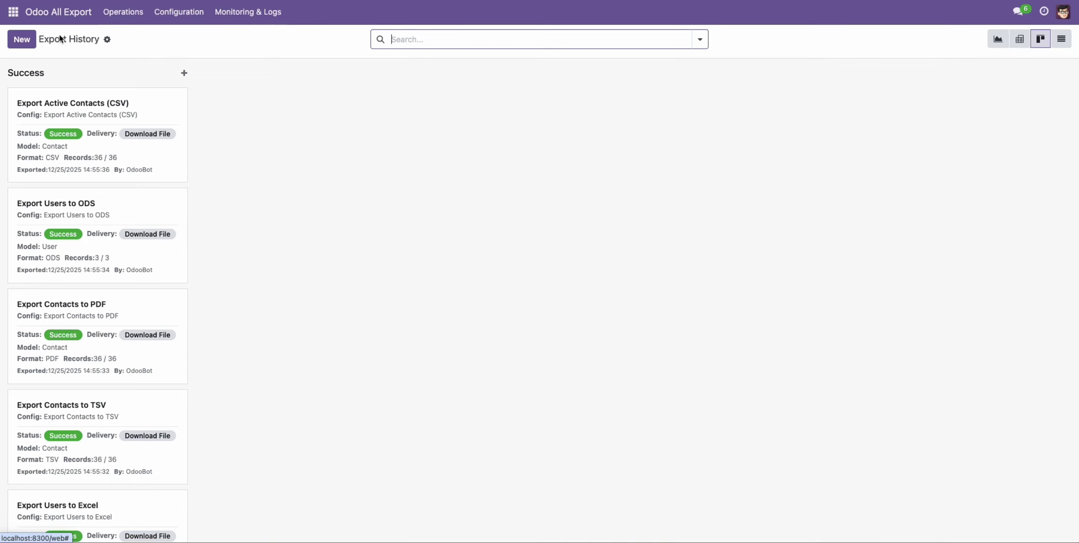
left_click(701, 42)
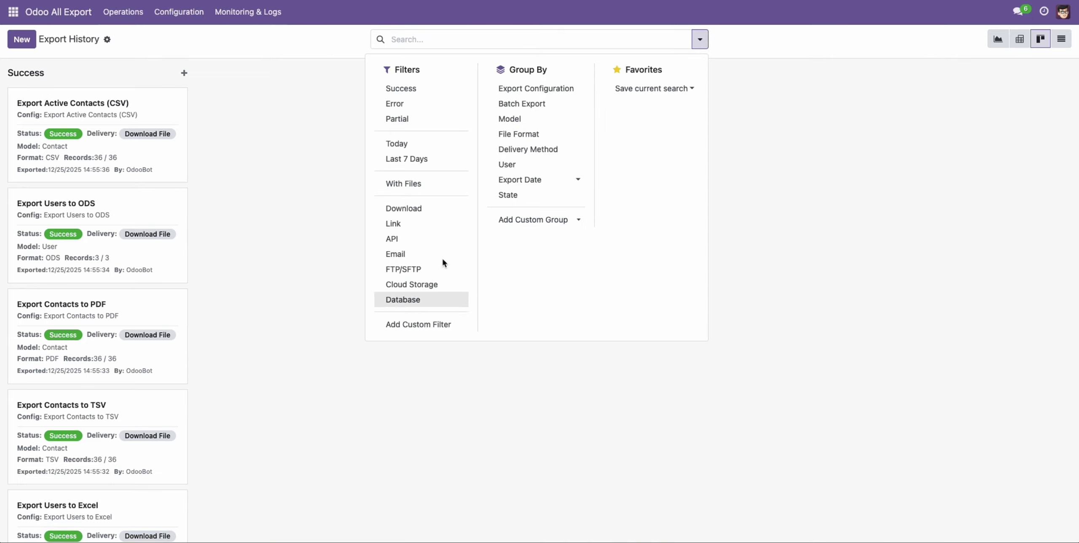